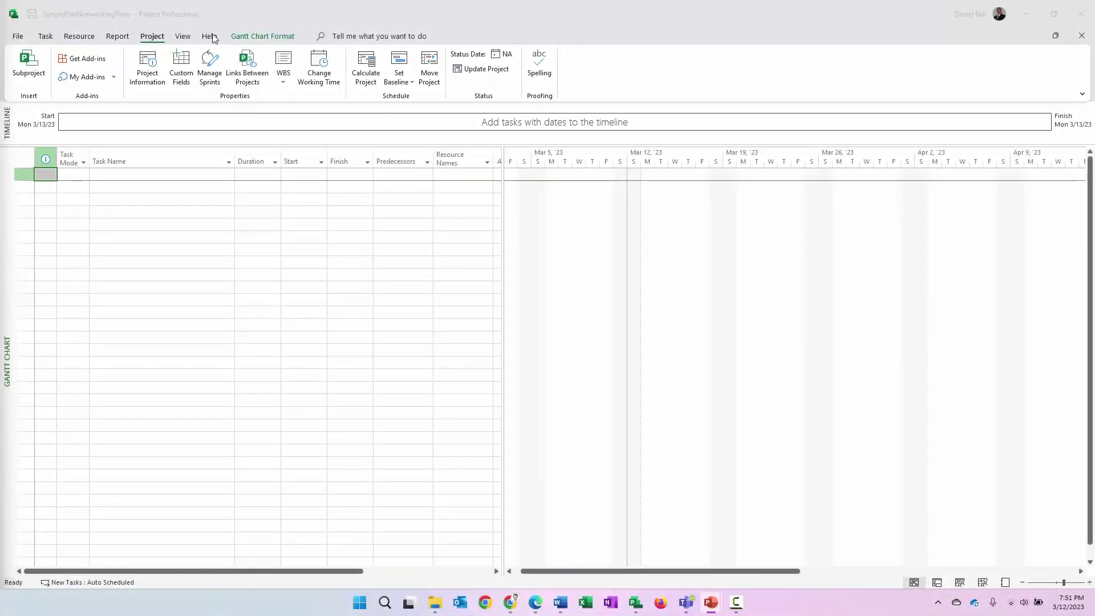
Step: Open the working time settings for Standard (Project Calendar) and scroll its exceptions down to Columbus Day
click(80, 24)
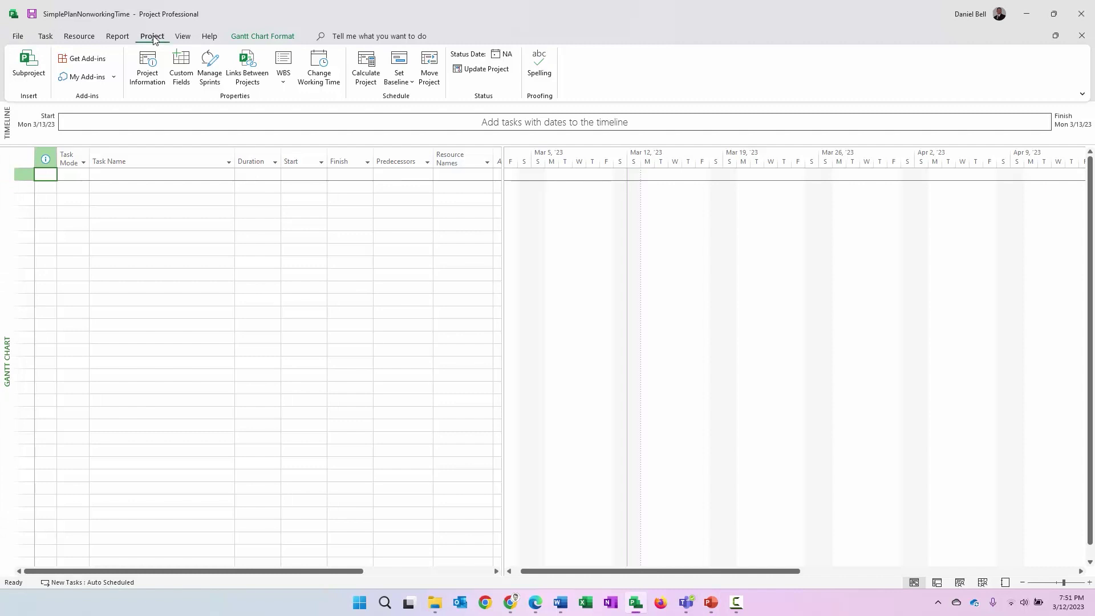
click(318, 71)
drag(566, 130, 562, 131)
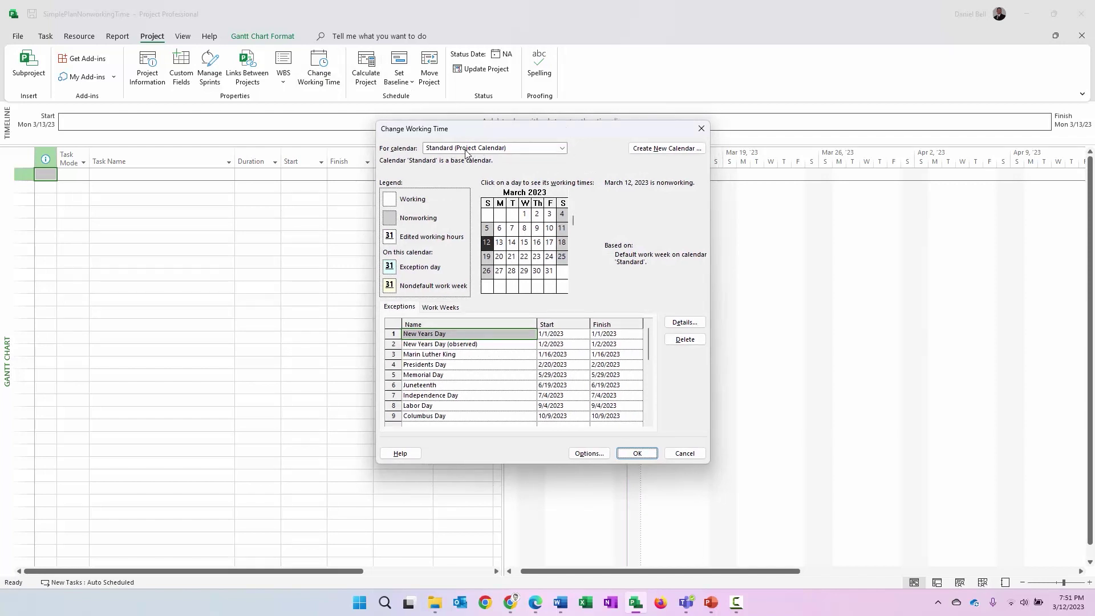
click(563, 149)
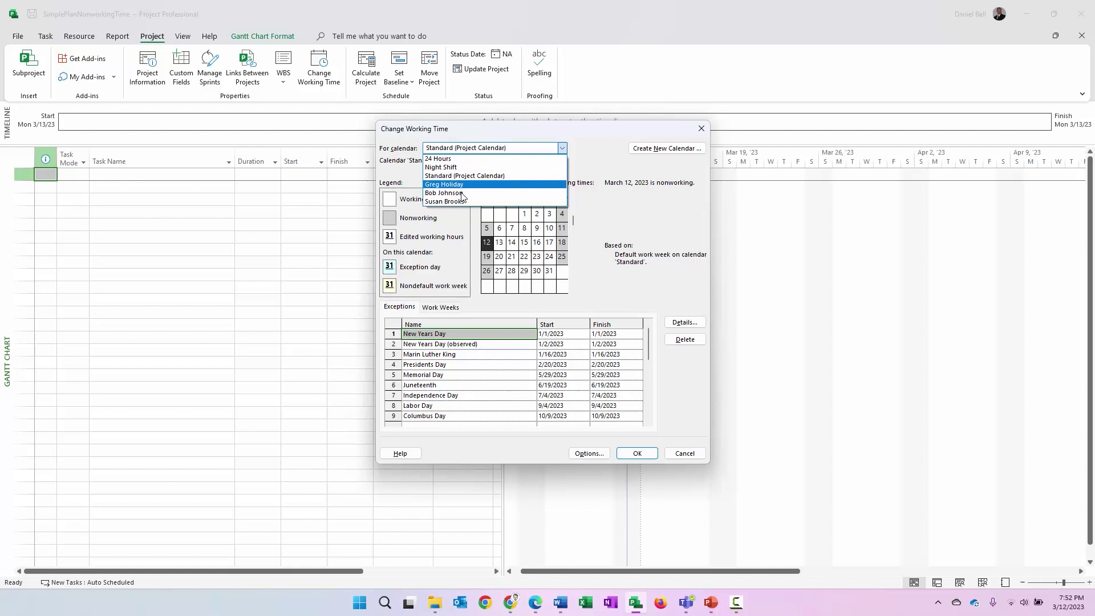
click(587, 152)
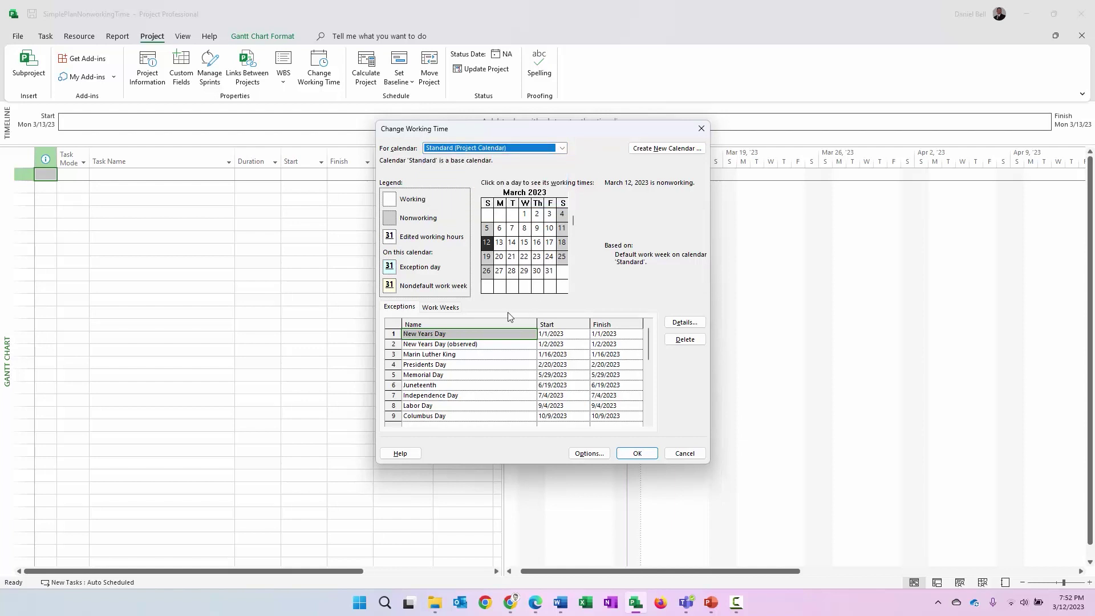
drag(648, 343, 648, 363)
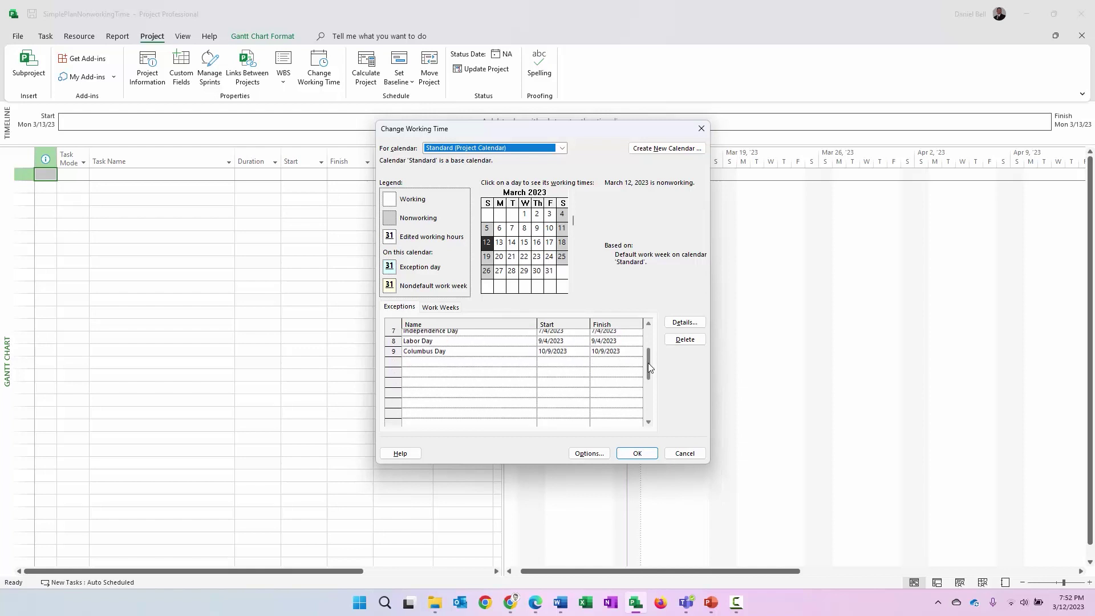
Step: Add Veterans Day, Thanksgiving Day, Day After Thanksgiving and Christmas Day as holiday exceptions
click(479, 366)
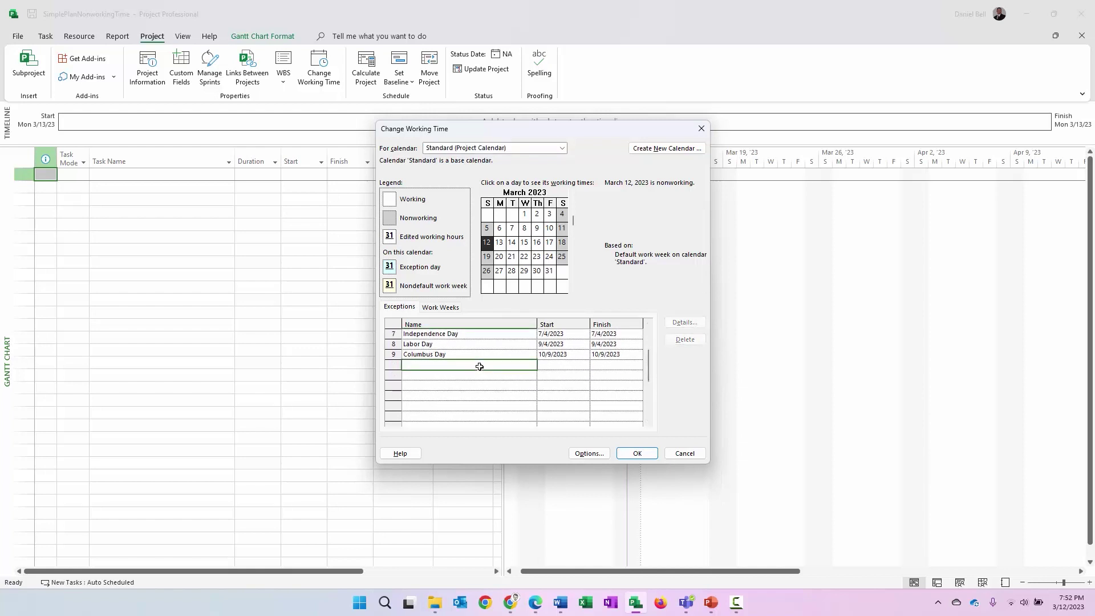
text(Veterans Day)
key(Return)
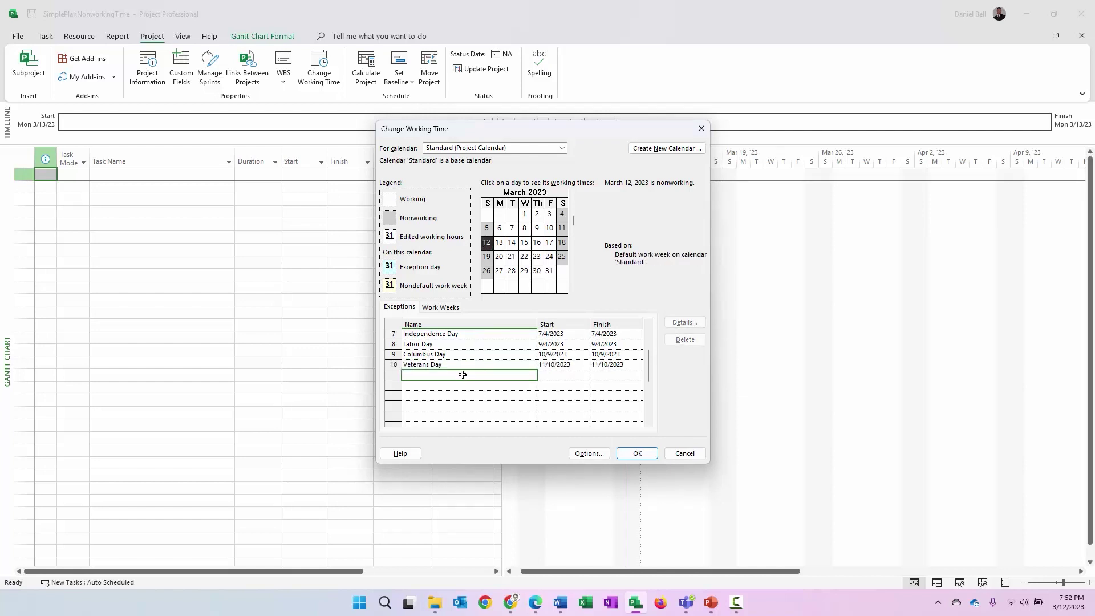
text(Thanksgiving Day)
key(Return)
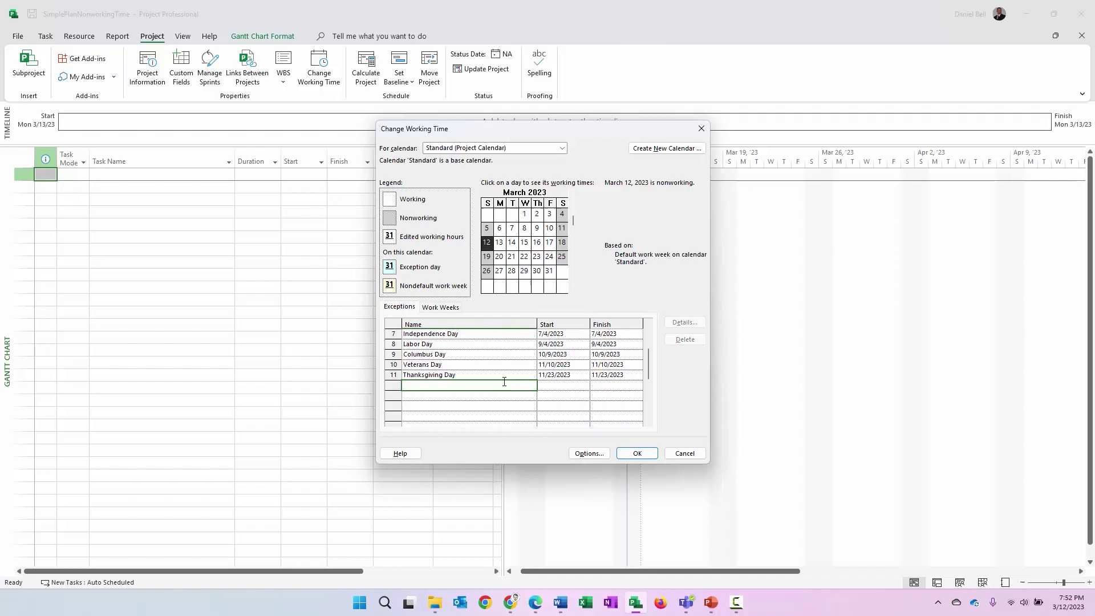
text(Day After Thanksgiving)
key(Return)
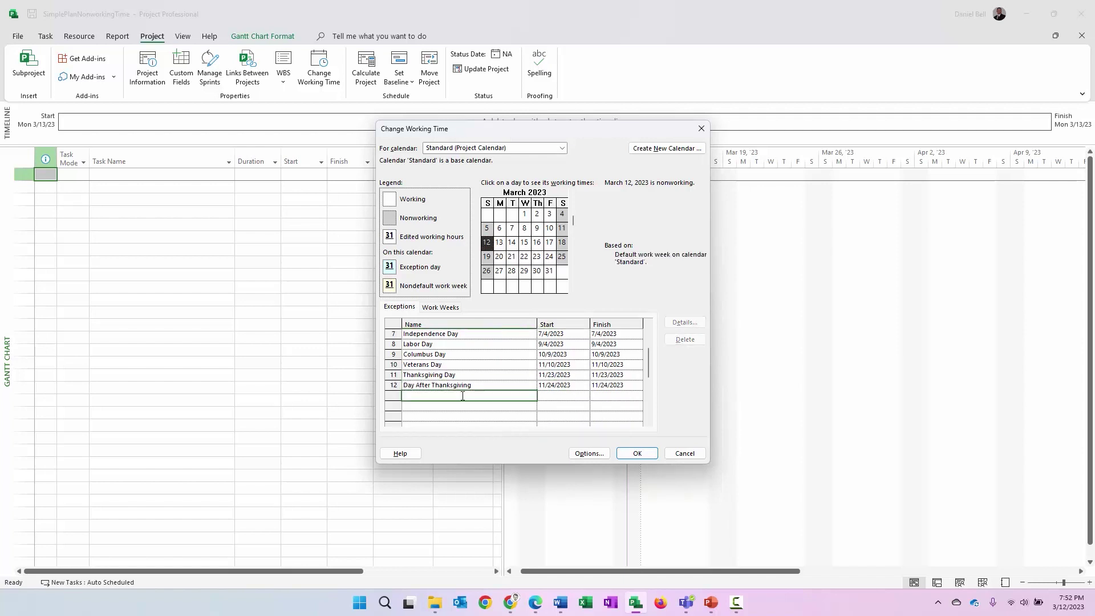
text(Christmas Day)
key(Tab)
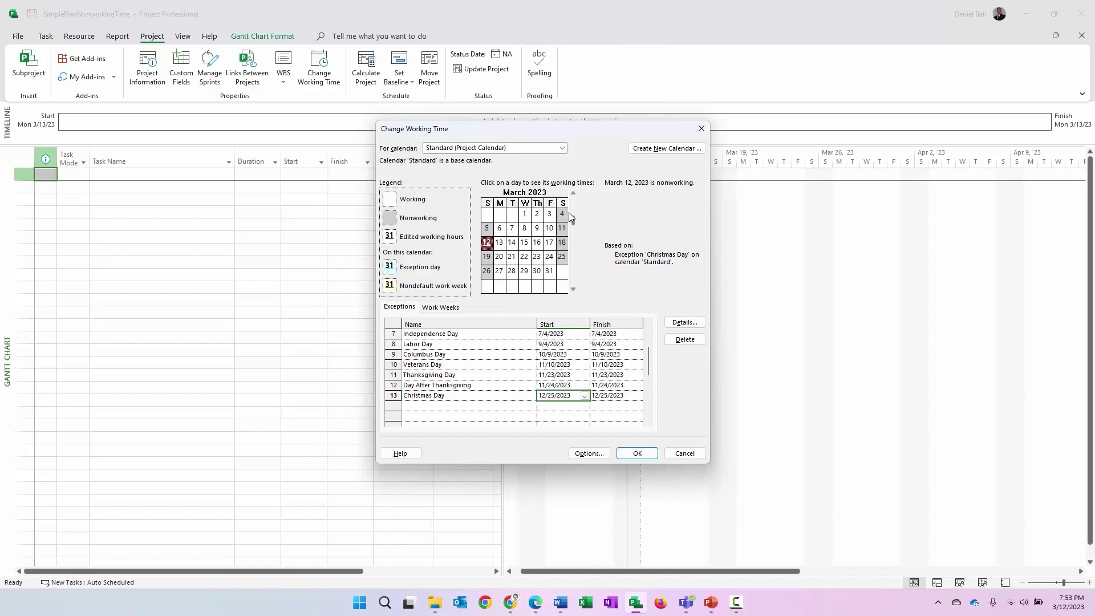
Step: Verify on the calendar that May 29 and July 4 are nonworking holidays
scroll(573, 262, down, 2)
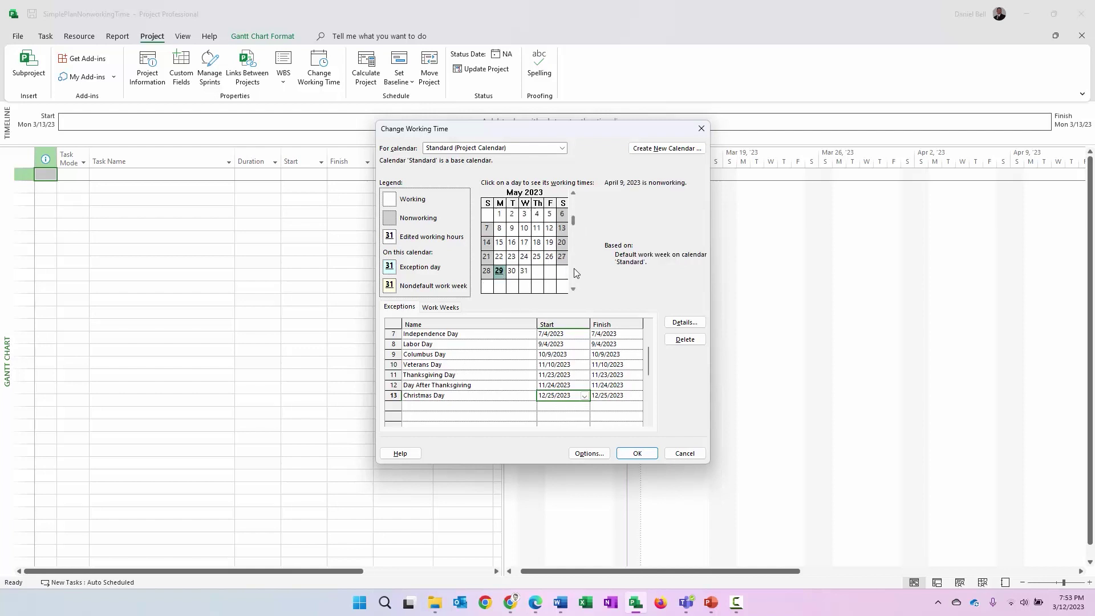
click(499, 271)
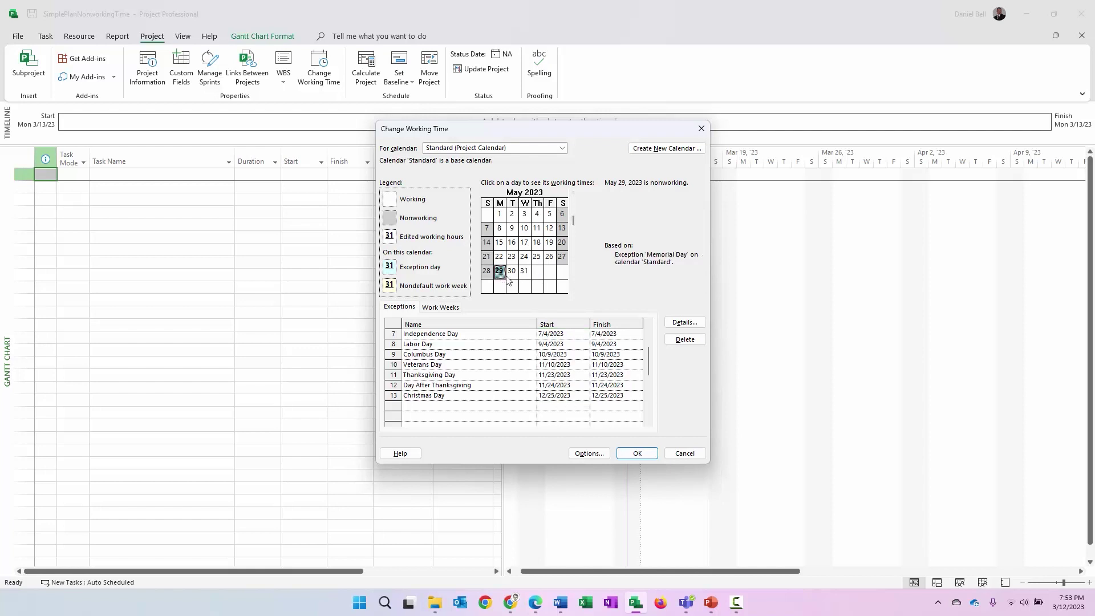
scroll(569, 286, down, 1)
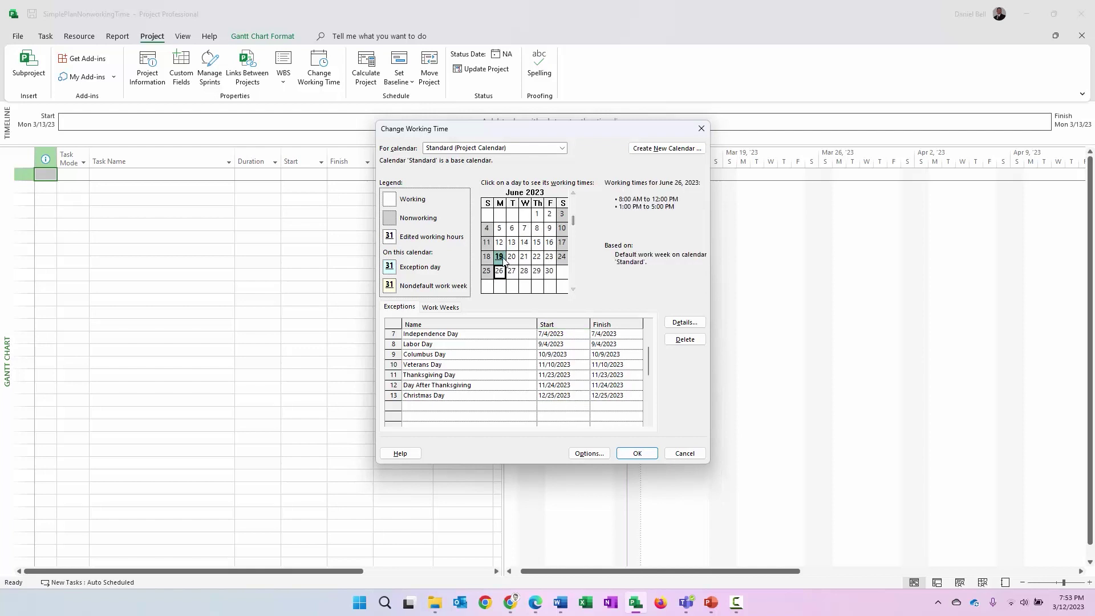
scroll(578, 283, down, 1)
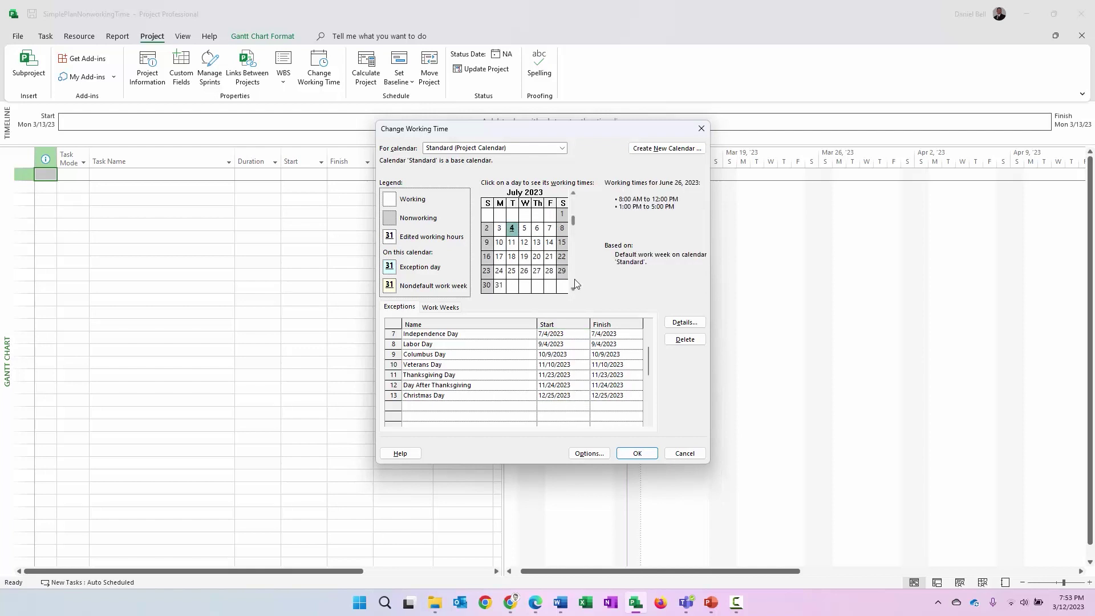
click(511, 229)
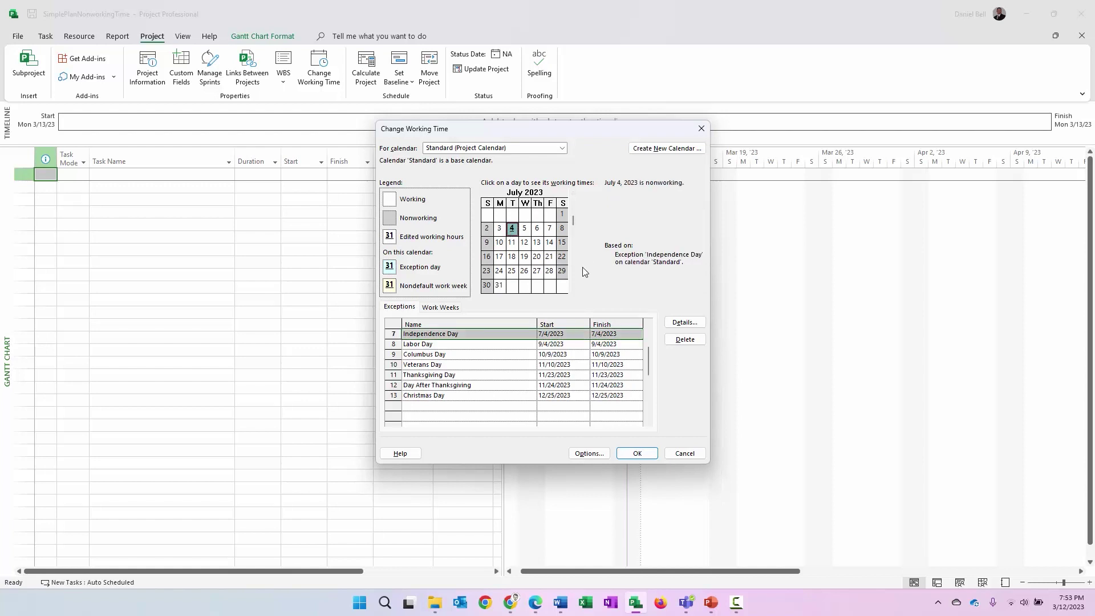
Step: Open the details of the Standard calendar's [Default] work week
click(634, 453)
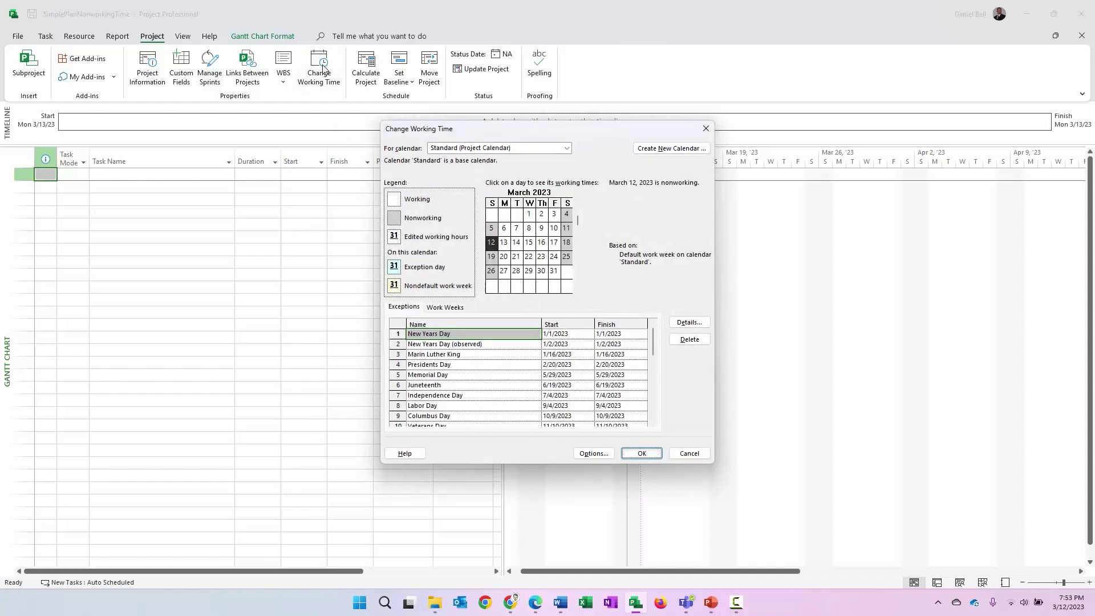
drag(485, 136, 443, 135)
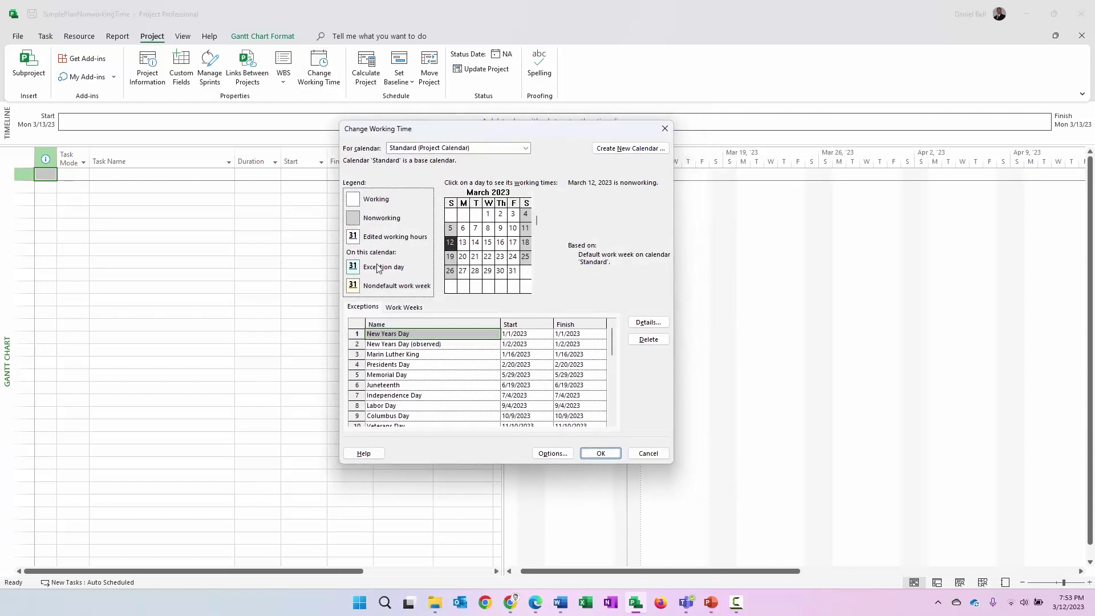
click(408, 312)
click(397, 334)
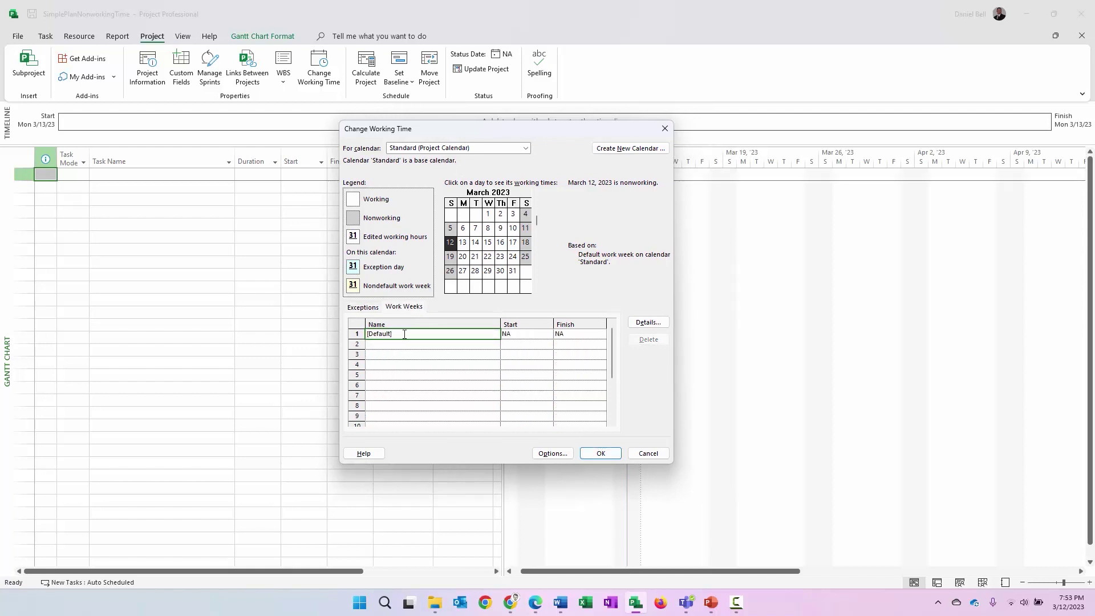
click(657, 327)
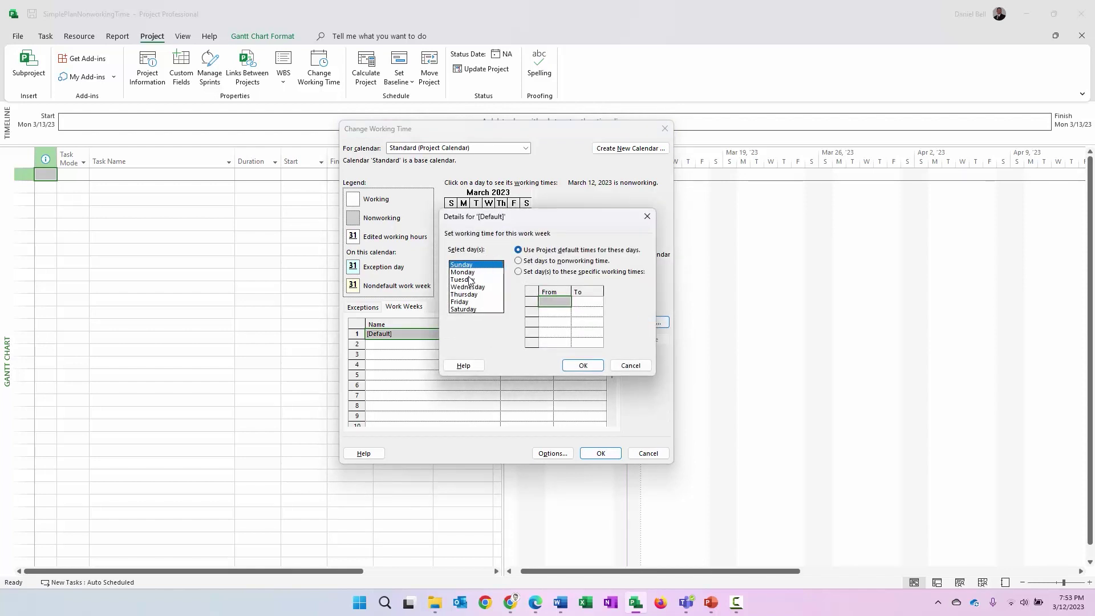
Step: Set Monday–Friday to specific working times 8:00 AM–12:00 PM and 1:00 PM–5:00 PM
click(467, 273)
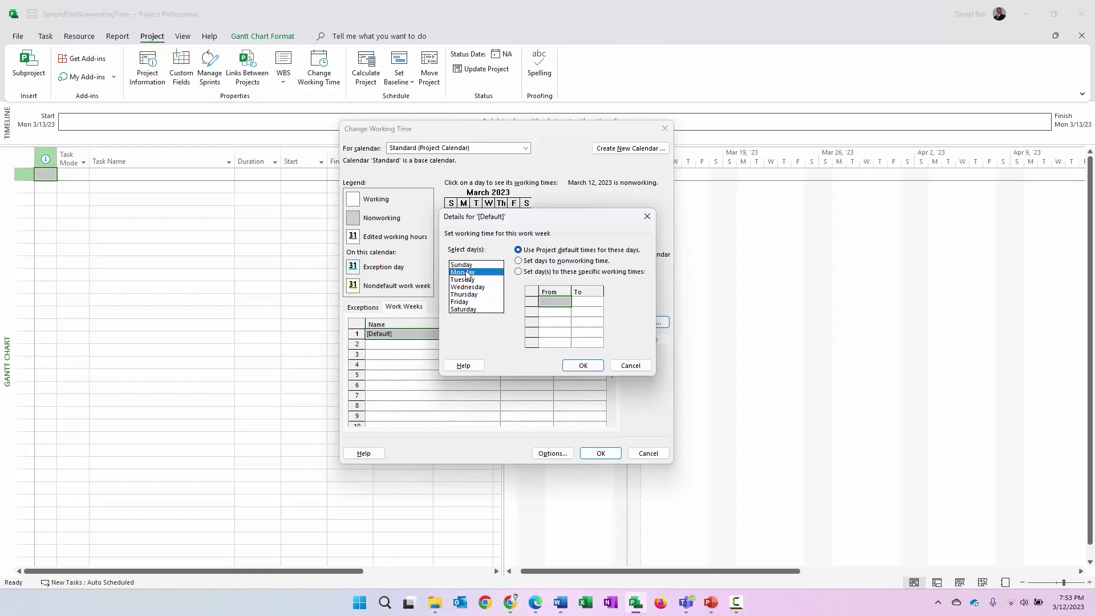
click(467, 264)
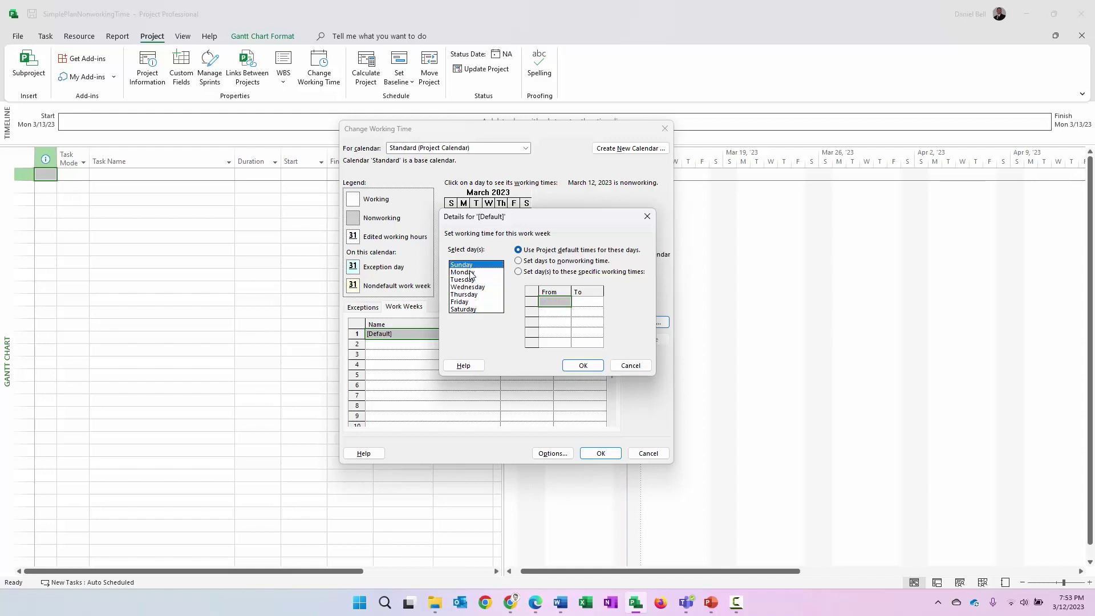
click(471, 272)
click(472, 265)
click(468, 272)
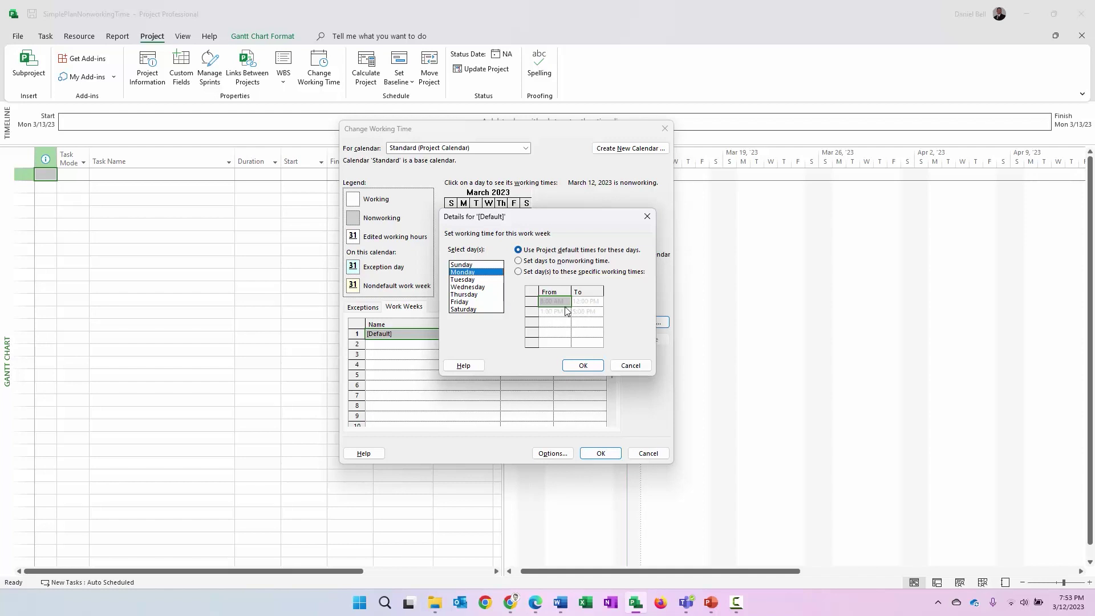
drag(471, 301, 471, 274)
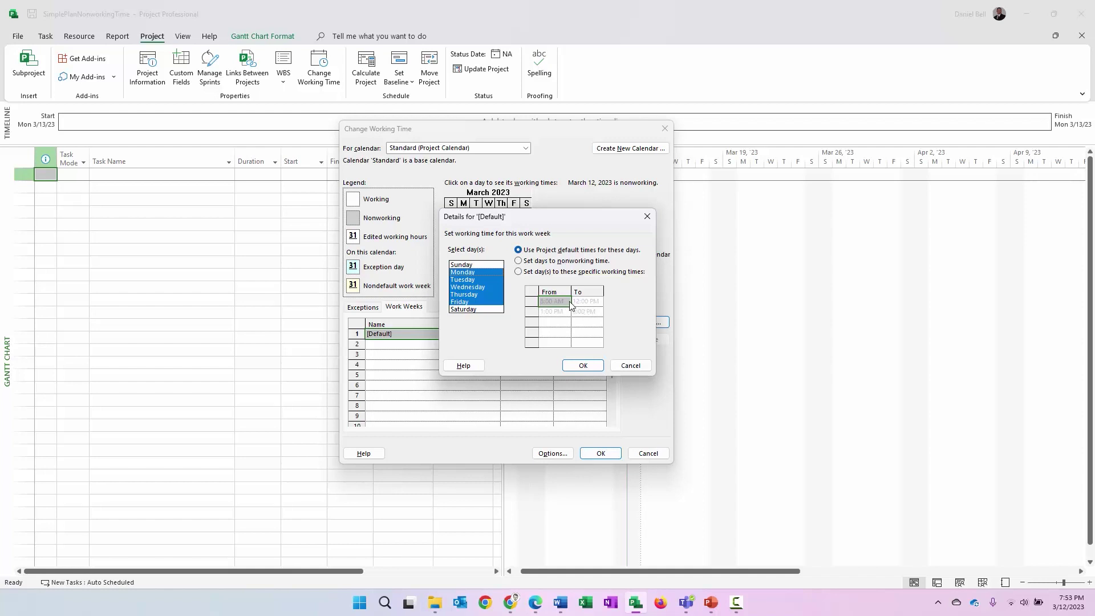
click(519, 274)
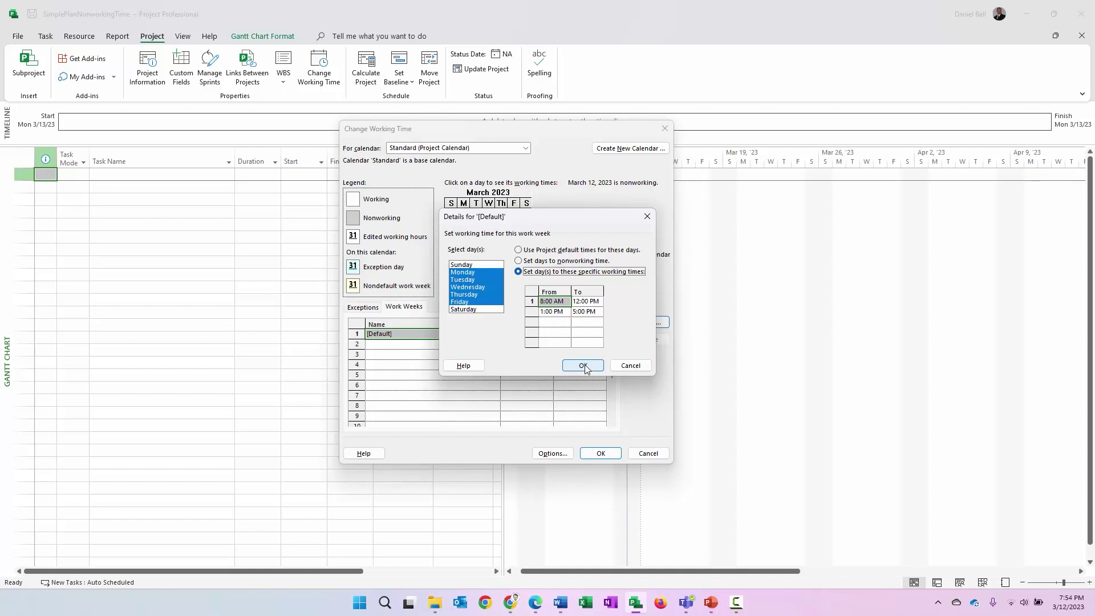
click(584, 366)
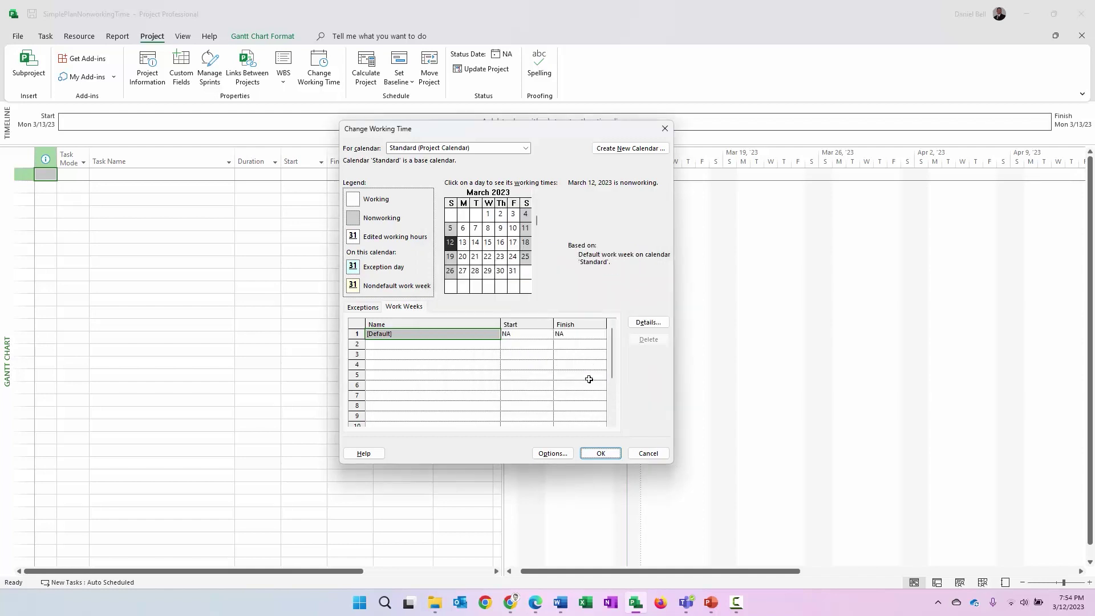
Step: Save the calendar, glance at a team member's resource calendar, then cancel the working-time dialog
click(600, 452)
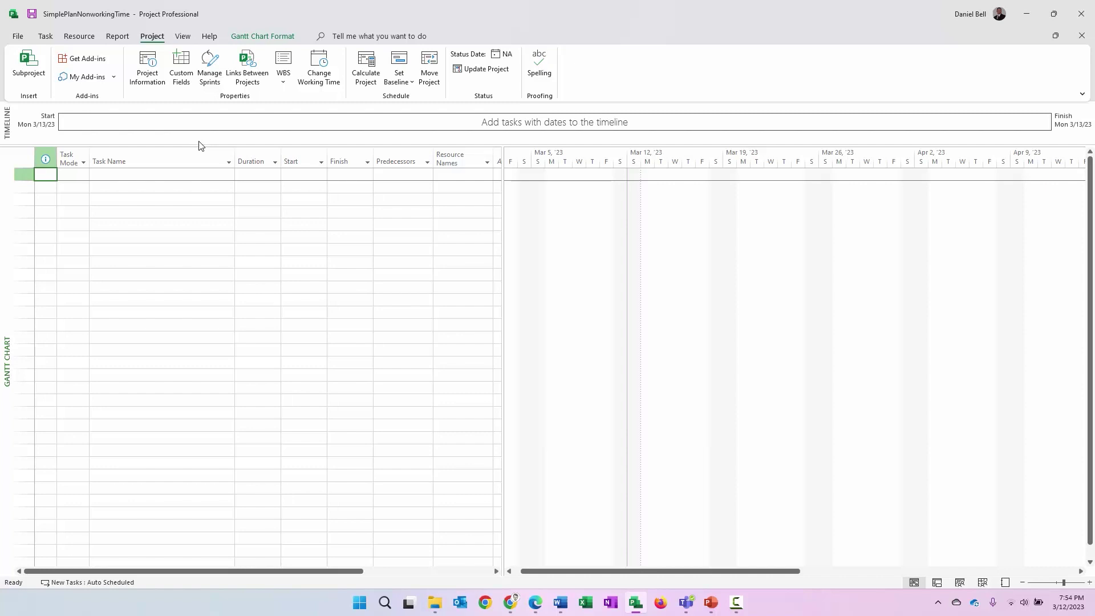
click(317, 66)
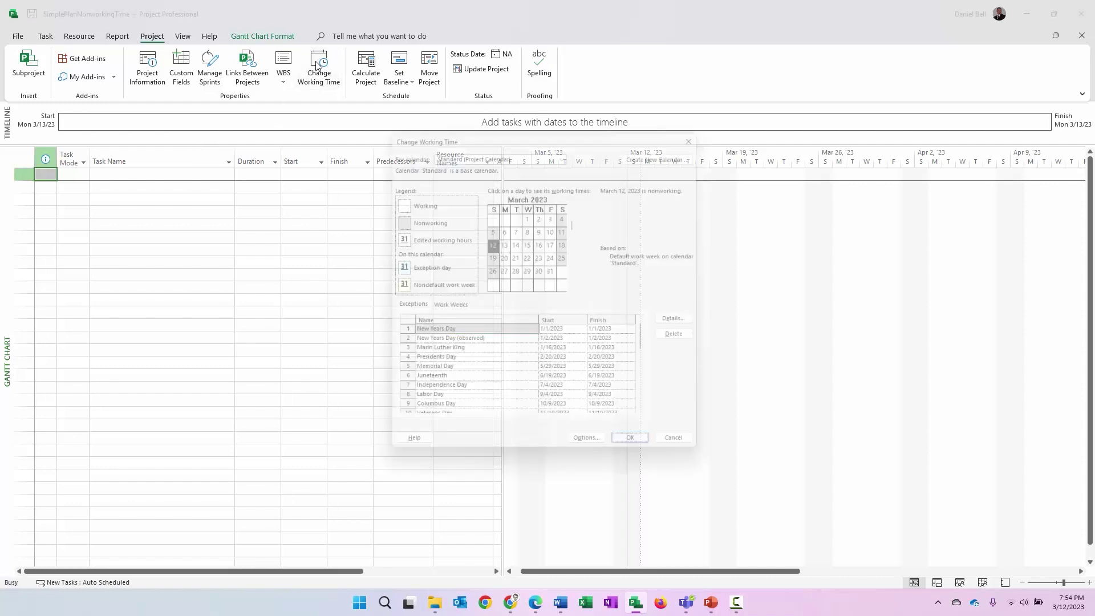
click(566, 148)
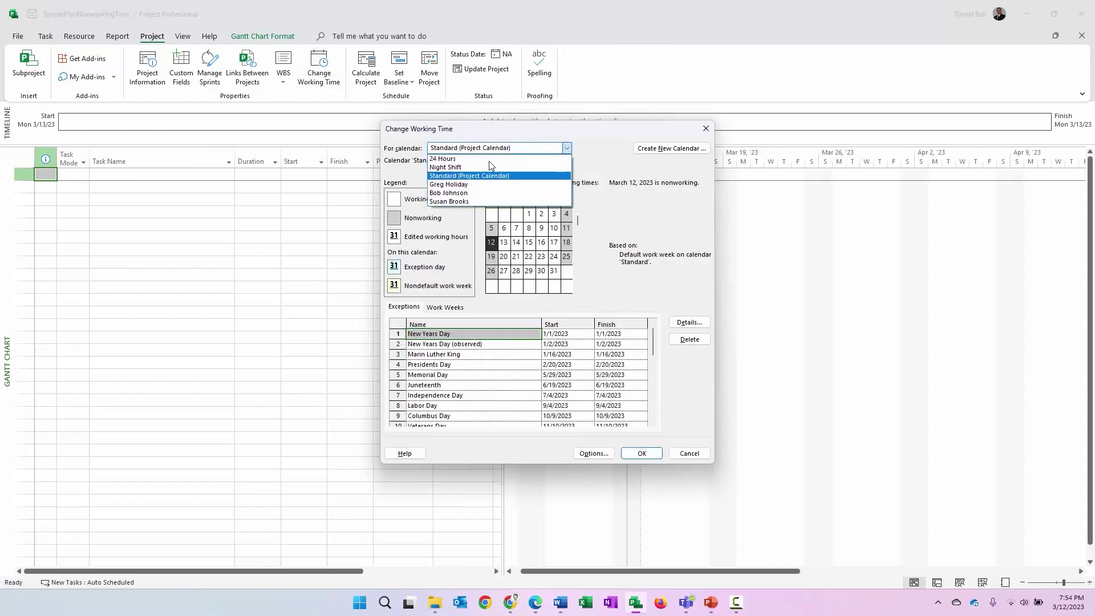
click(454, 202)
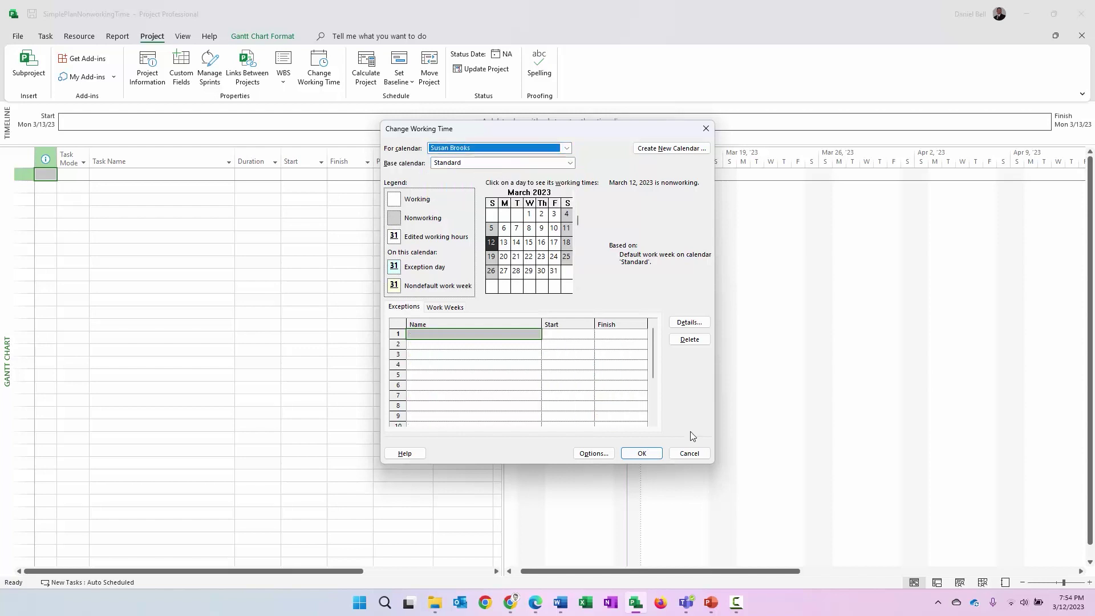
click(690, 453)
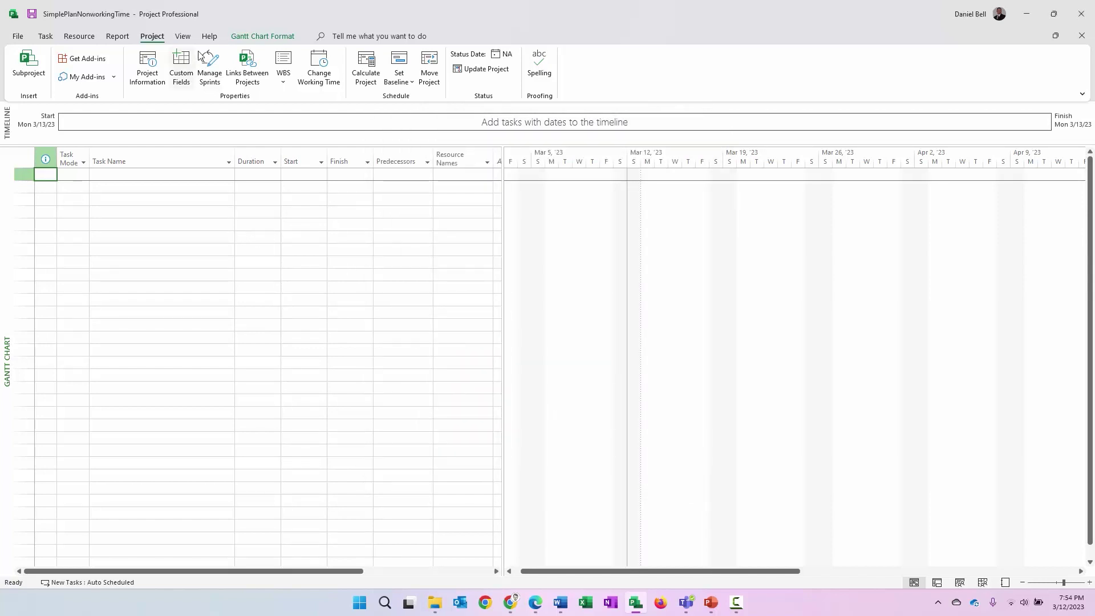
click(183, 36)
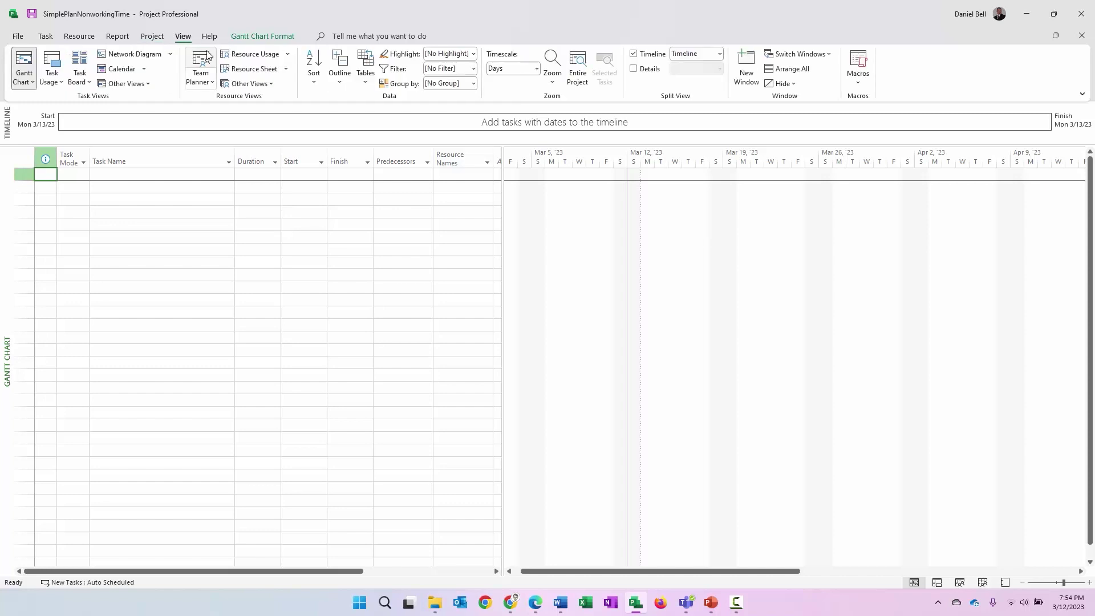
Step: Open the third resource's working-time calendar from the Resource Sheet, keeping Standard as base calendar
click(242, 69)
click(80, 189)
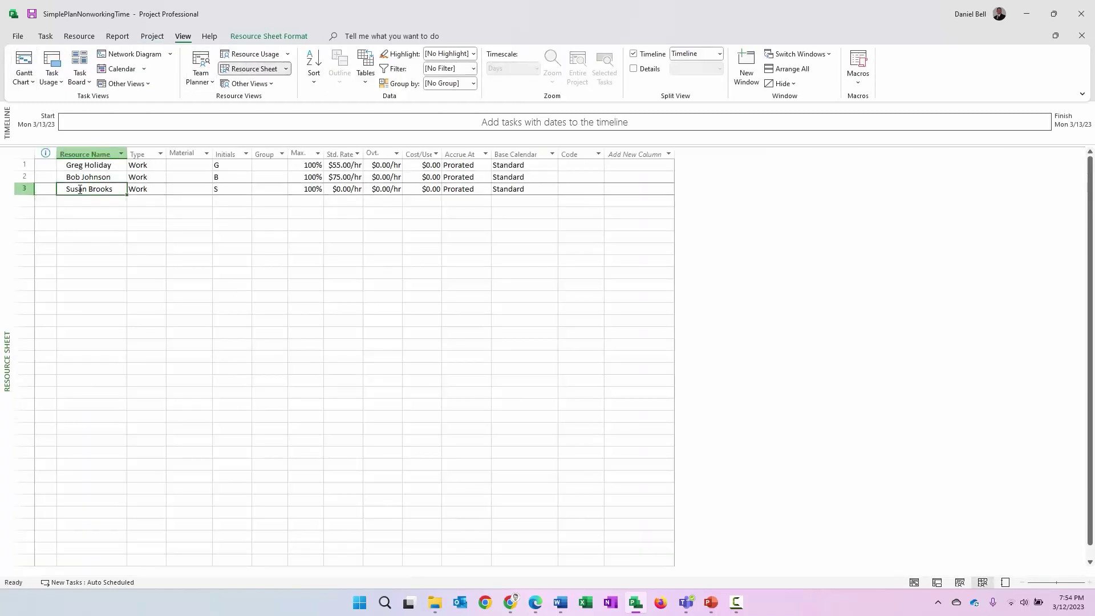
double_click(22, 189)
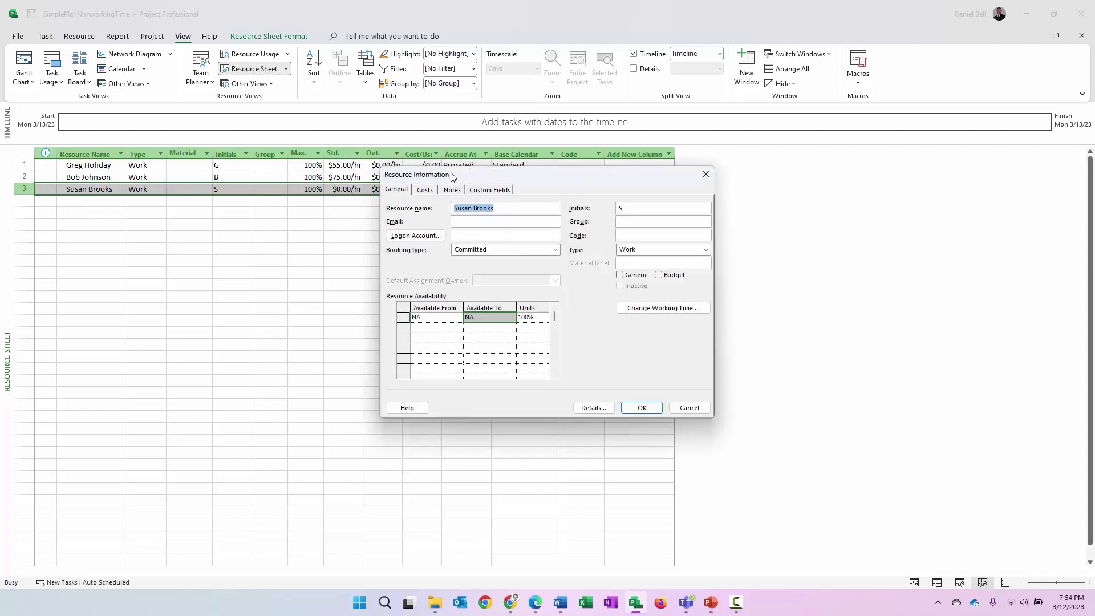
drag(452, 174, 404, 170)
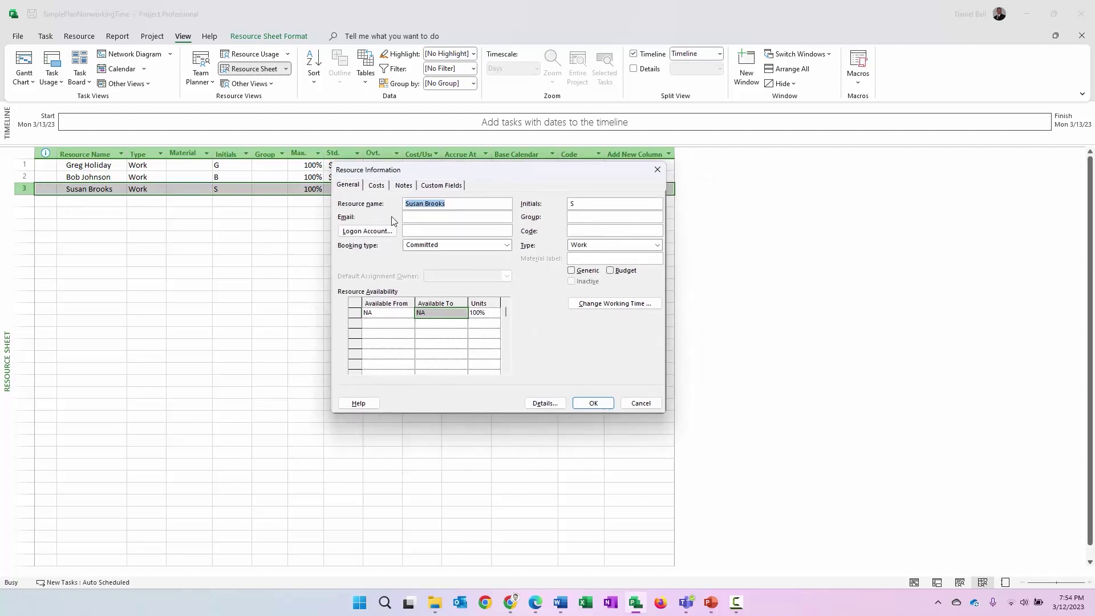
click(610, 305)
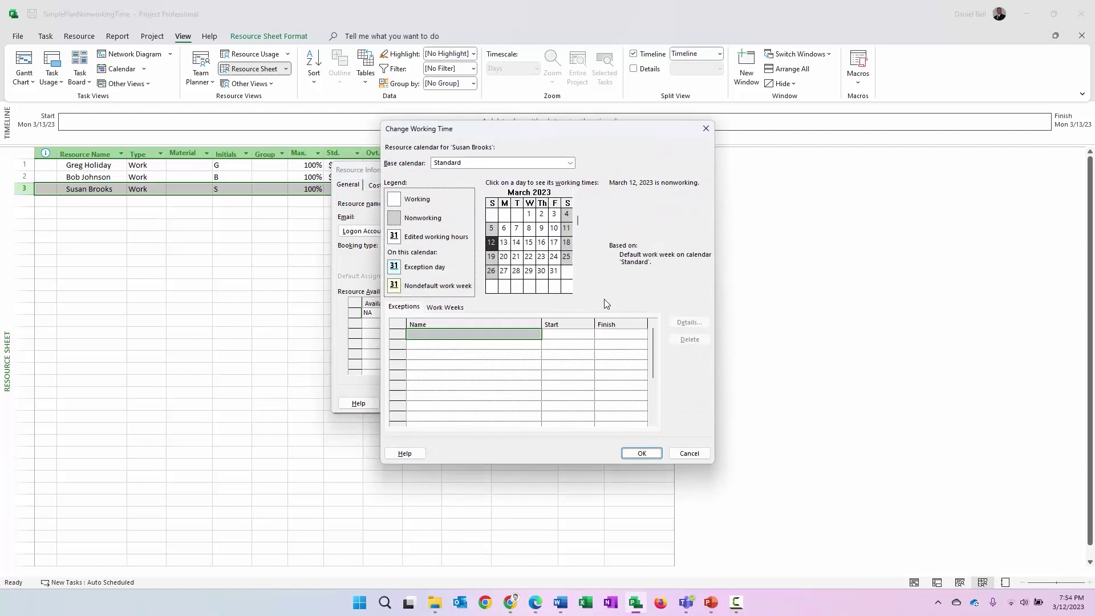
click(570, 163)
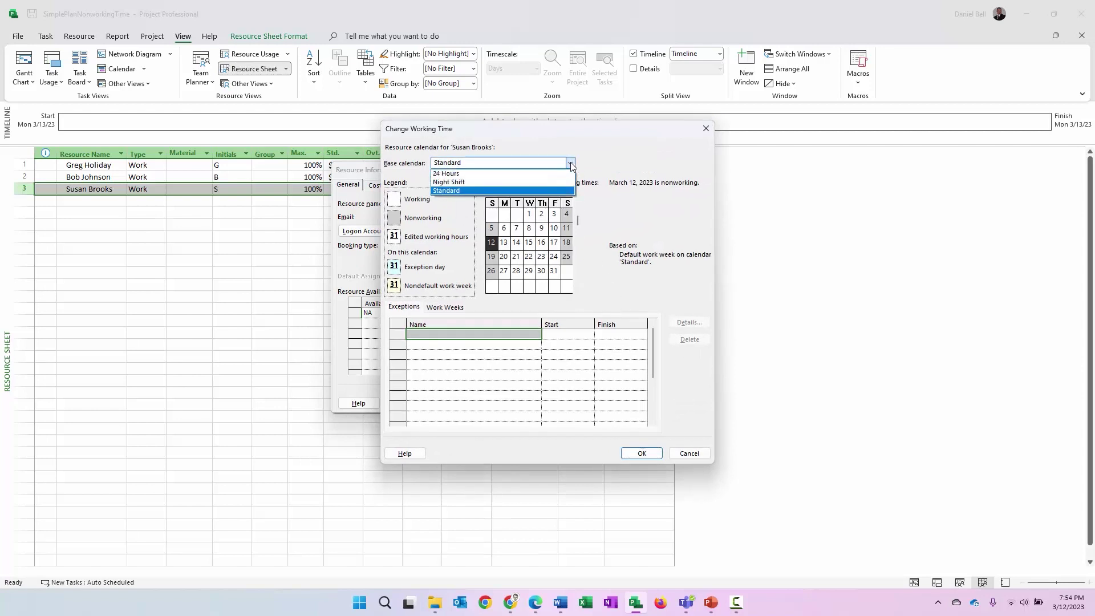
click(572, 164)
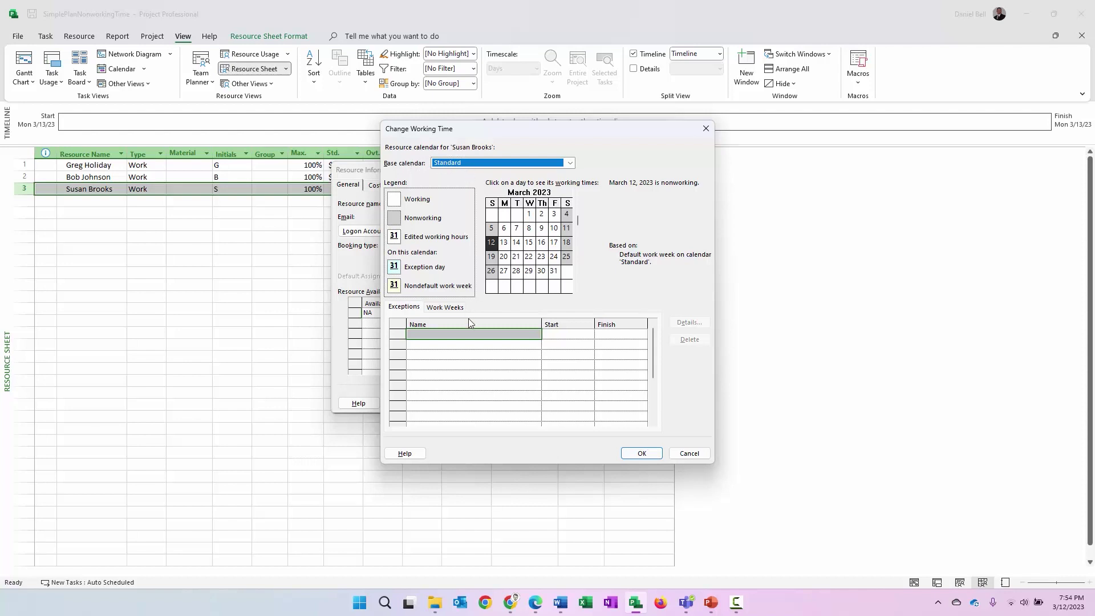
Step: Add a Training Event exception from 3/20/2023 to 3/22/2023 and return to the Gantt chart
click(472, 336)
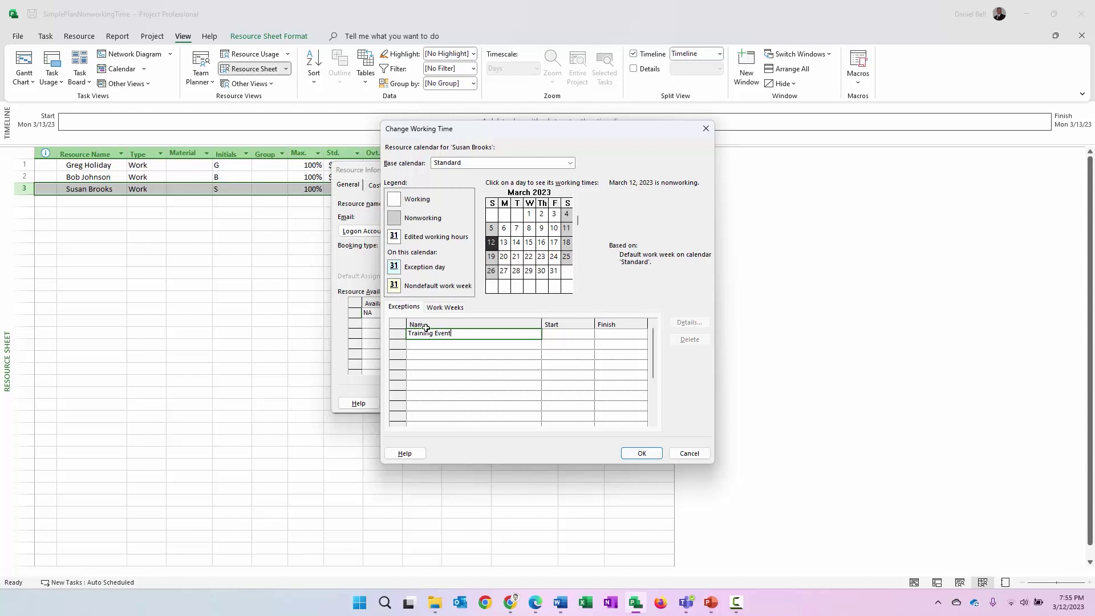
click(587, 333)
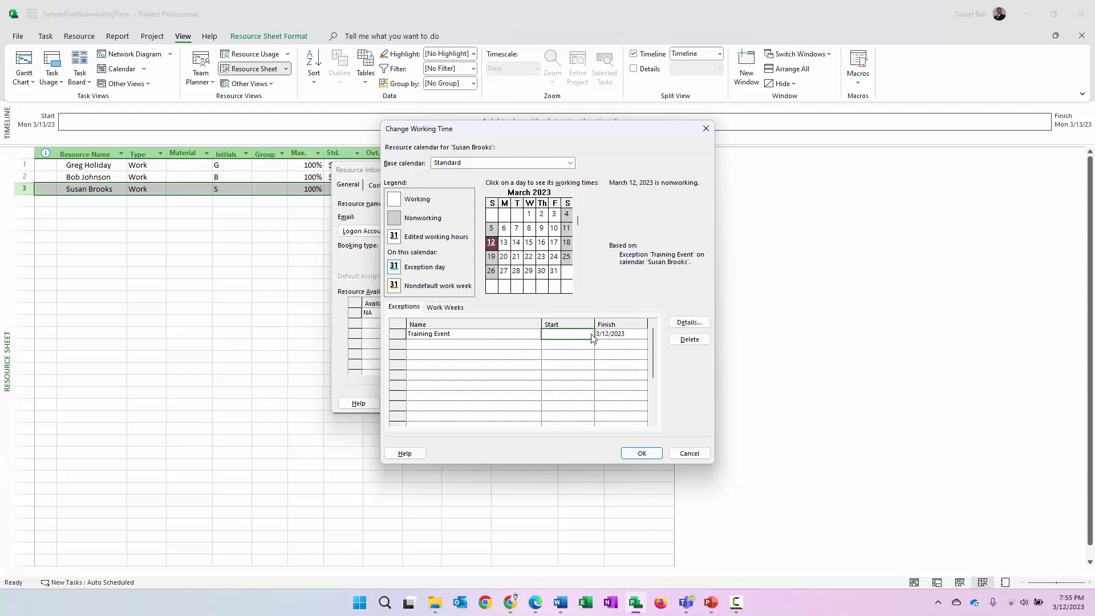
click(588, 334)
click(516, 396)
click(642, 334)
click(641, 334)
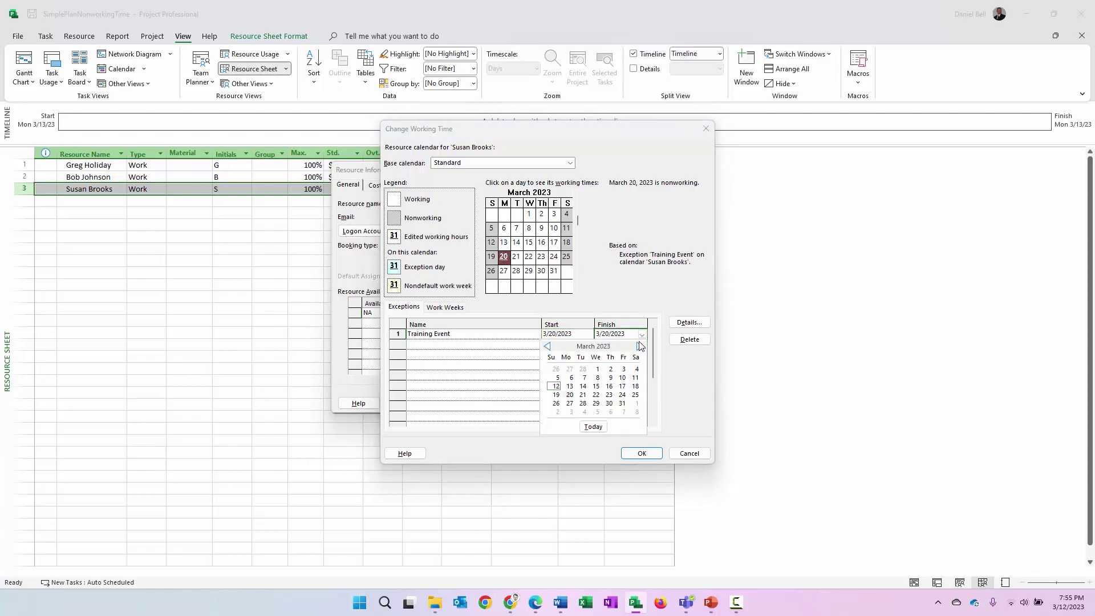
click(595, 395)
click(641, 453)
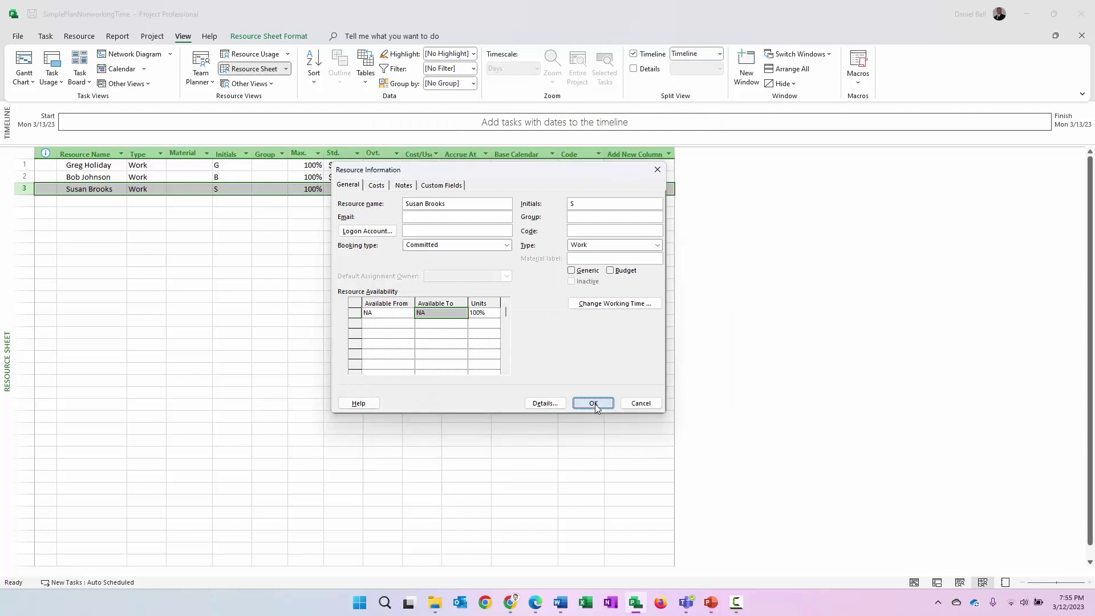
click(593, 405)
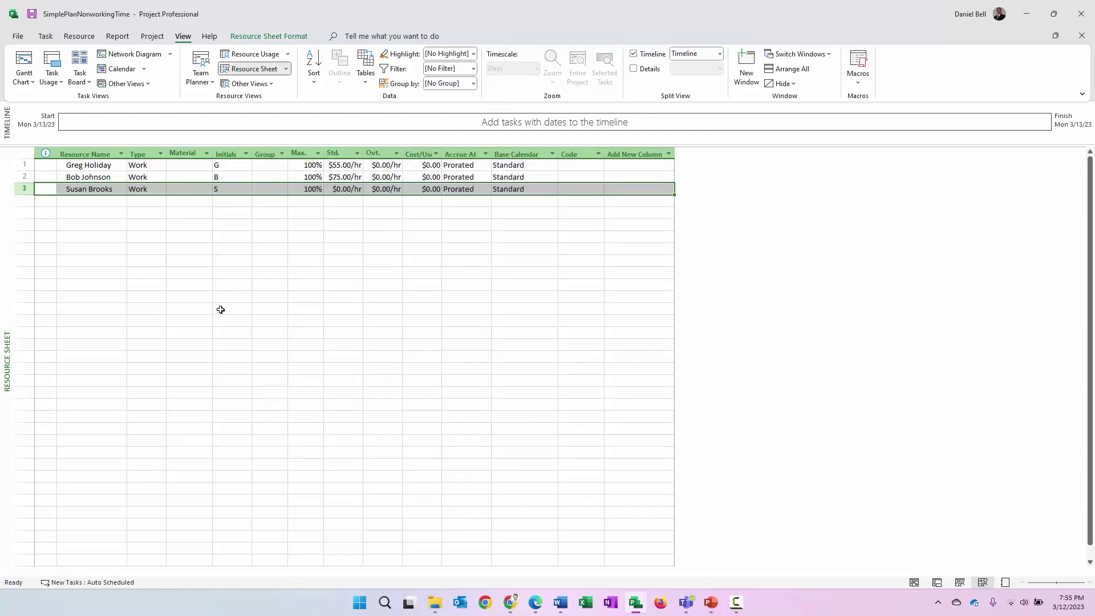
click(25, 61)
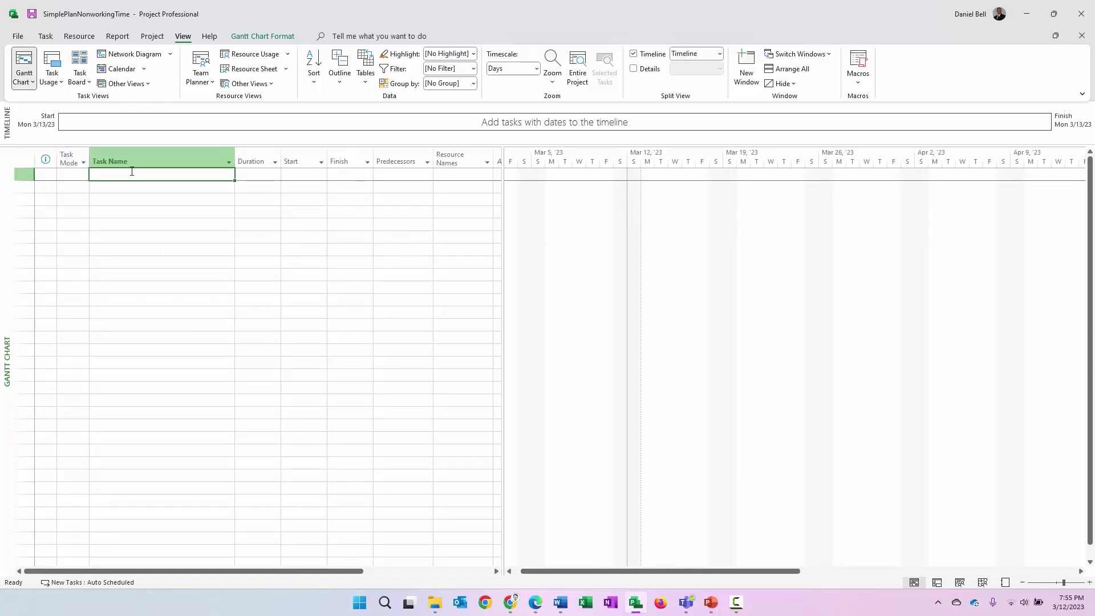
Step: Enter Summary Task, Task 1, Task 2 and a 0-day deliverable milestone, indenting the three under Summary Task
text(Summary)
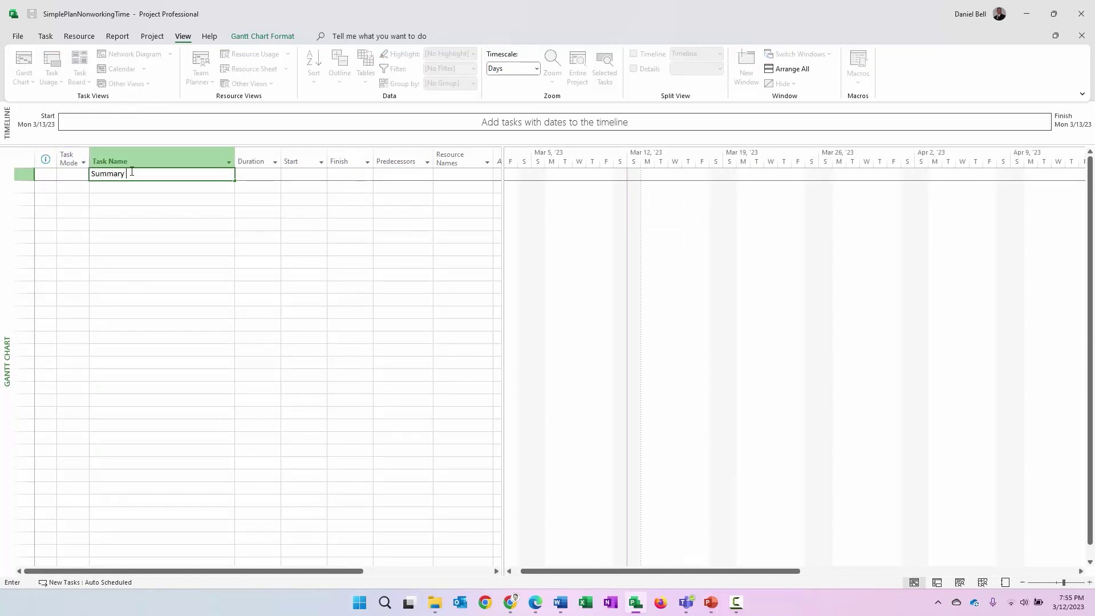
text( Task)
key(Return)
text(Tas)
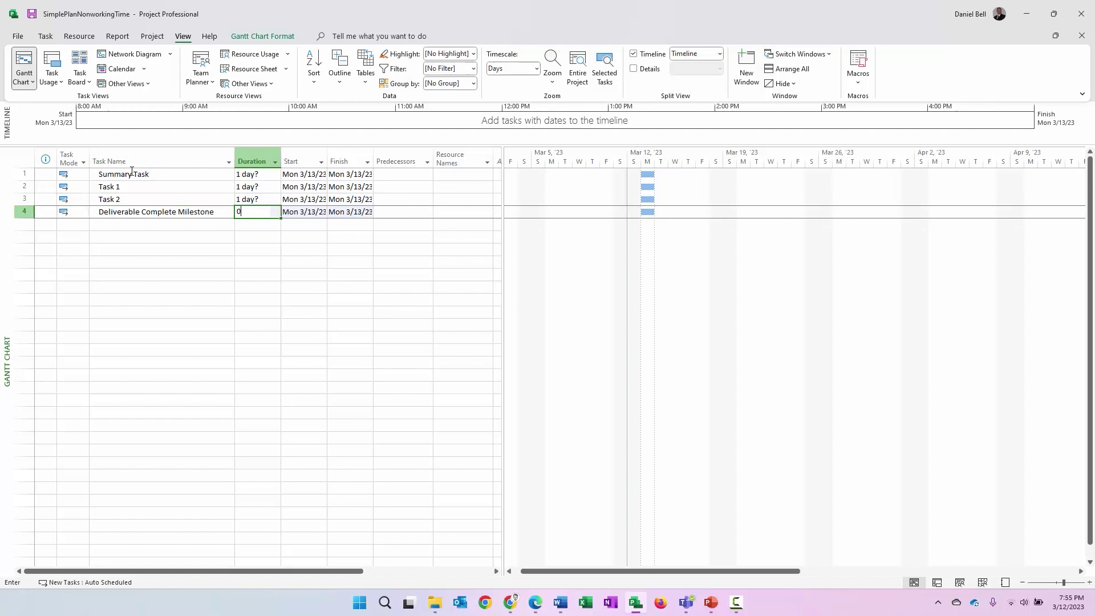
key(Return)
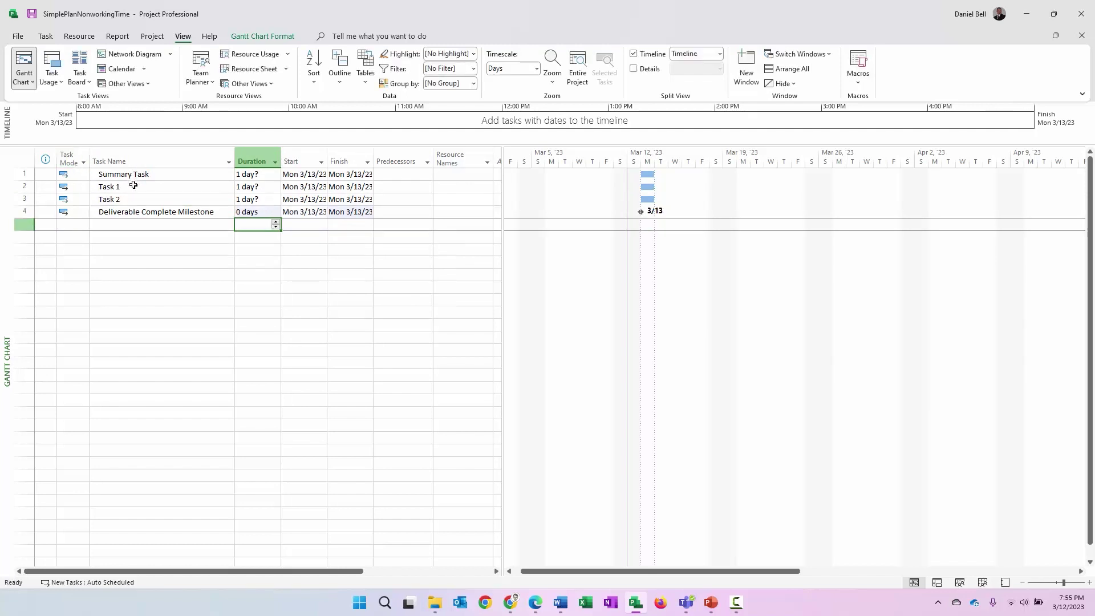
drag(136, 183, 139, 209)
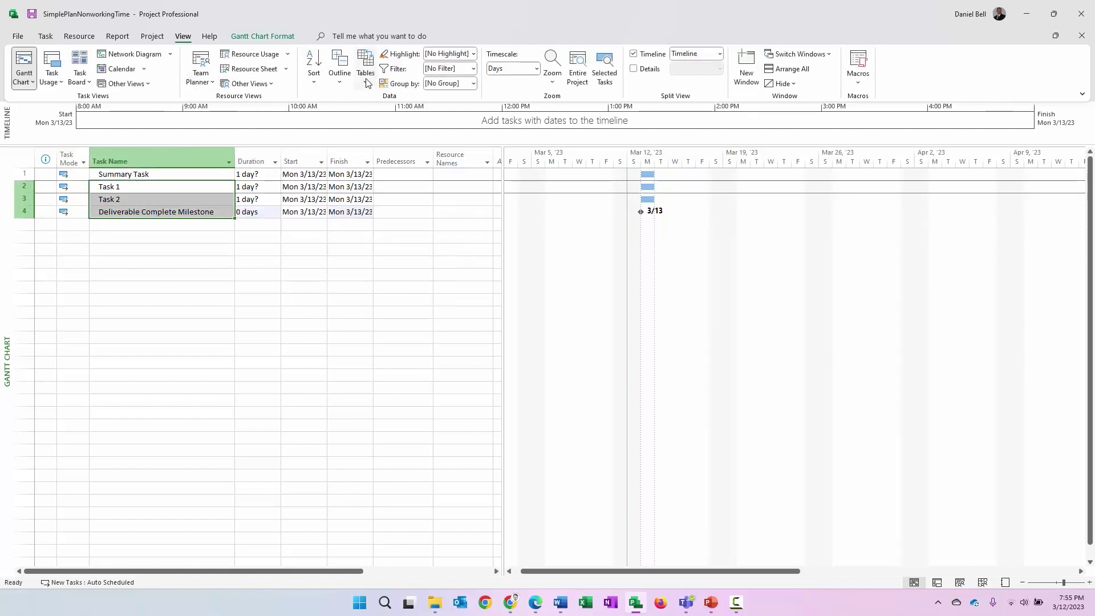
click(46, 36)
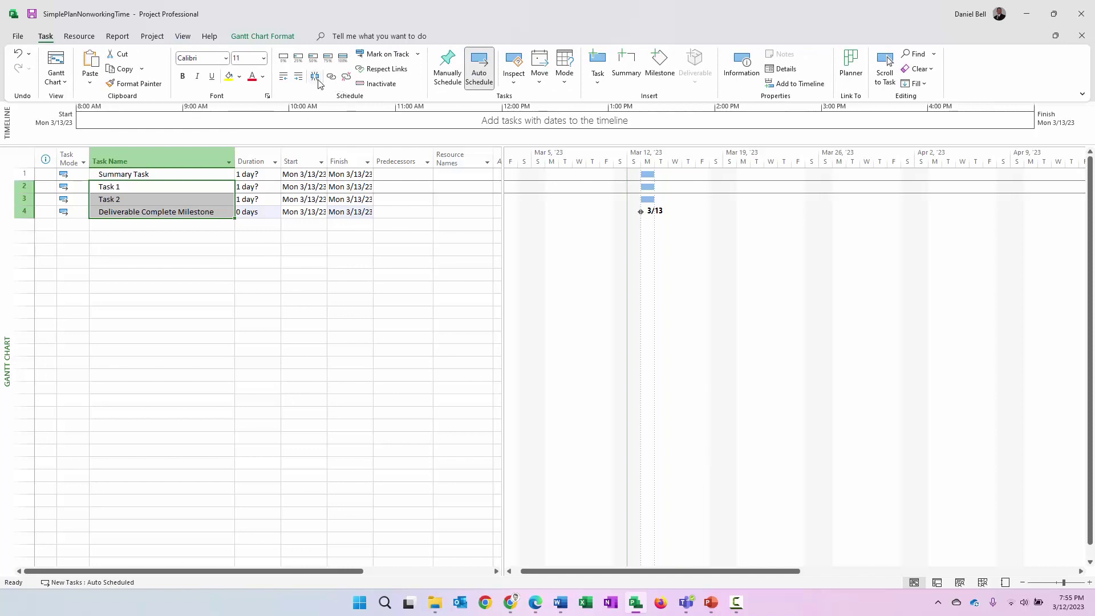
click(299, 77)
Step: Link Task 1, Task 2 and the milestone finish-to-start and give both tasks 5-day durations
click(151, 187)
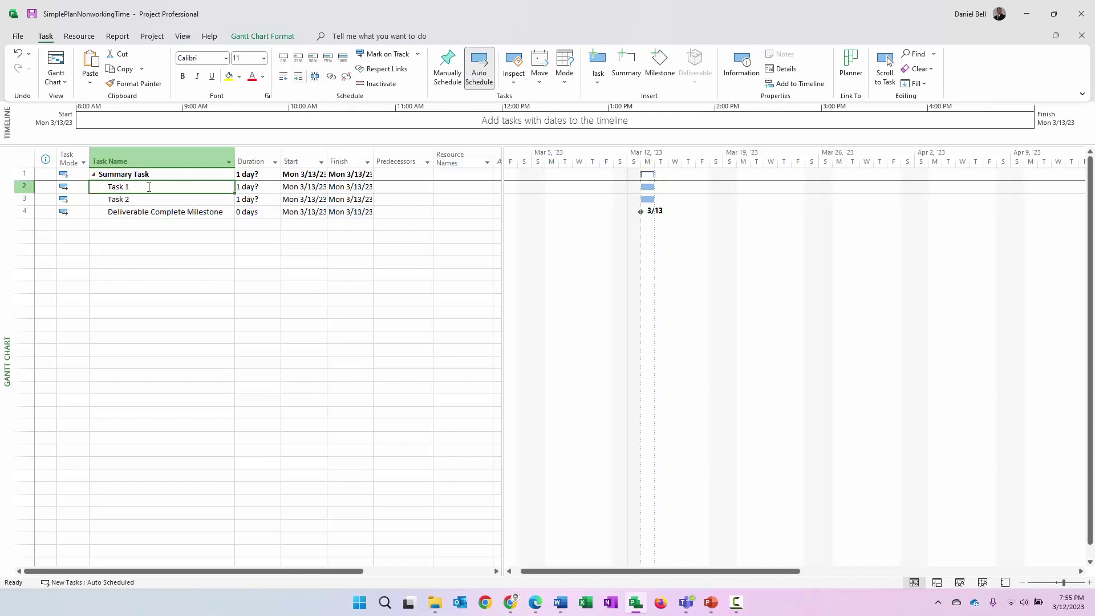
key(F2)
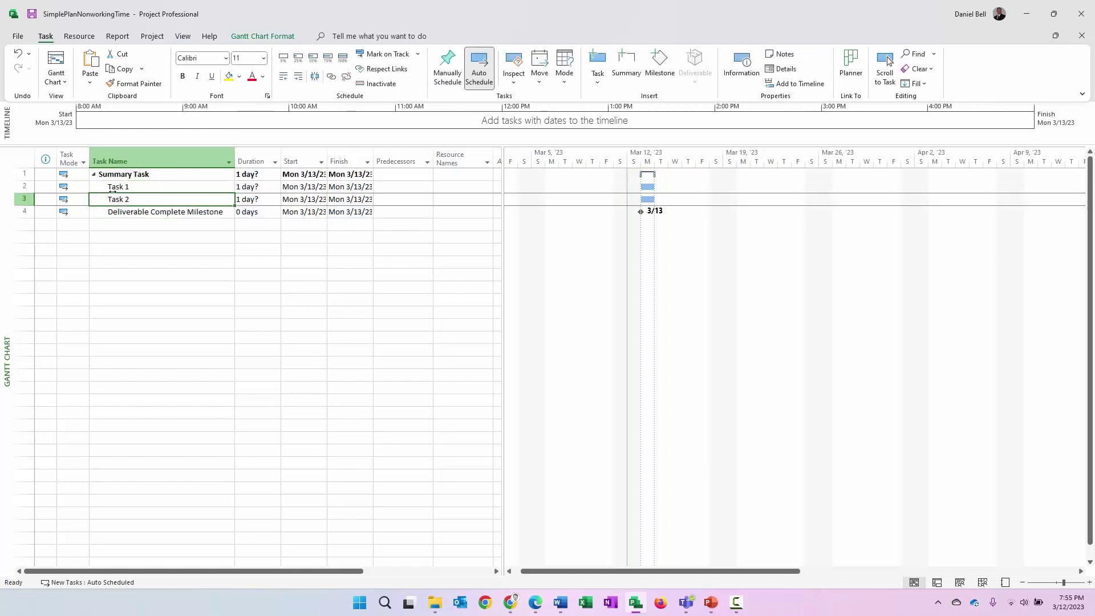
drag(110, 188, 116, 209)
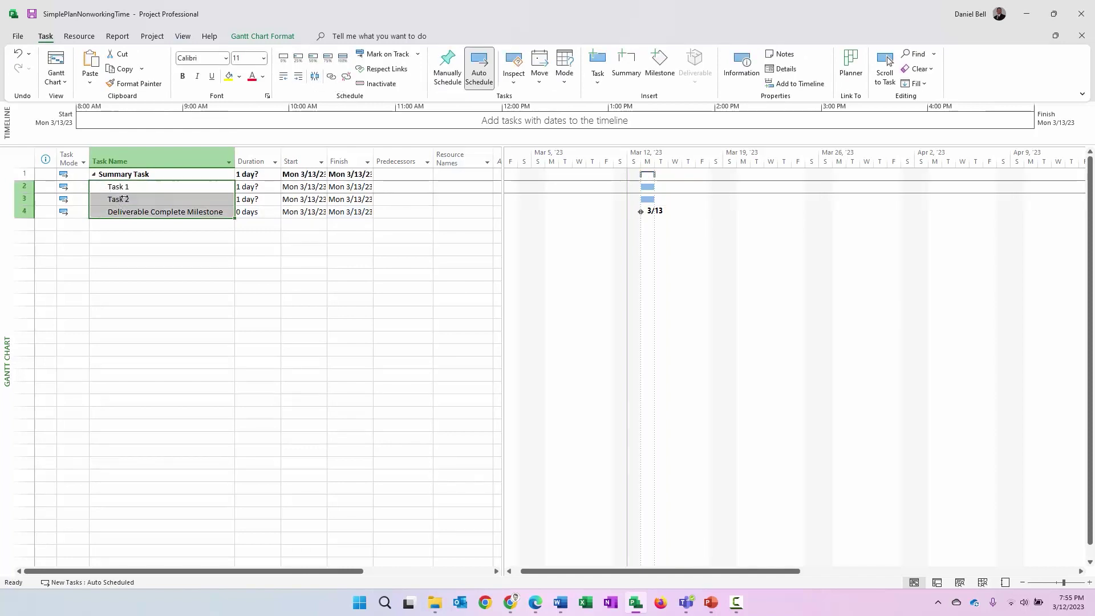
click(331, 77)
click(272, 191)
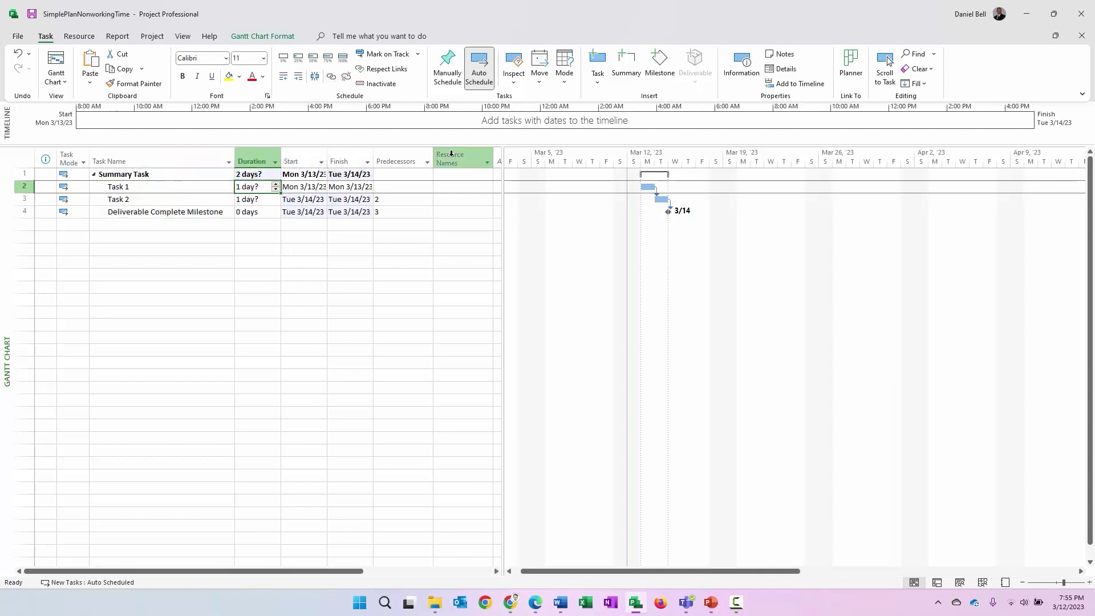
text(5)
key(Return)
text(5)
key(Return)
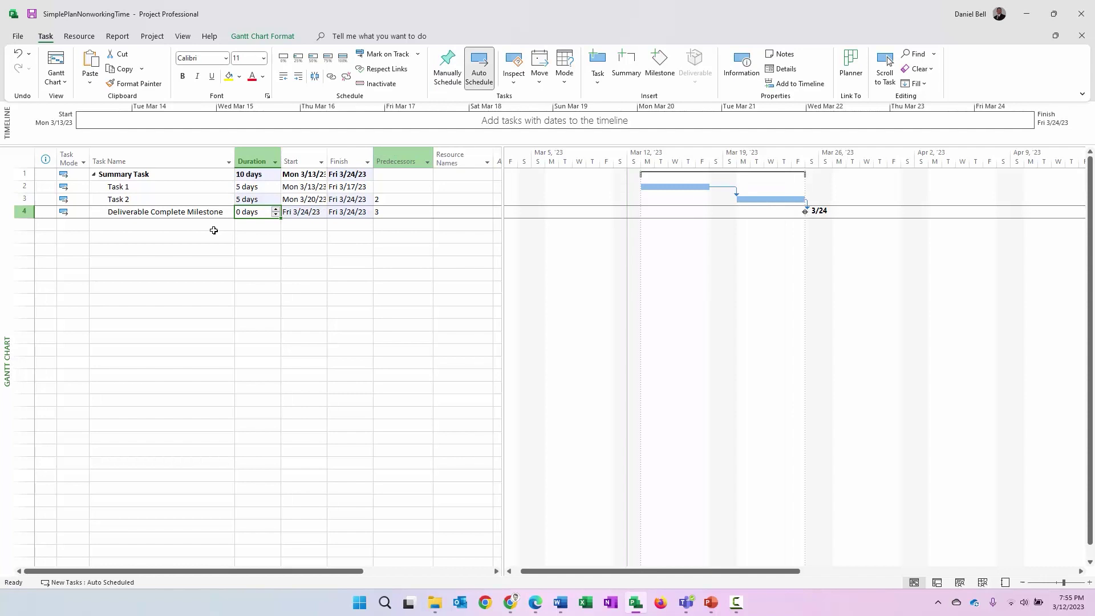
Step: Widen the Start column to show full dates and select the Task 2 row
click(162, 198)
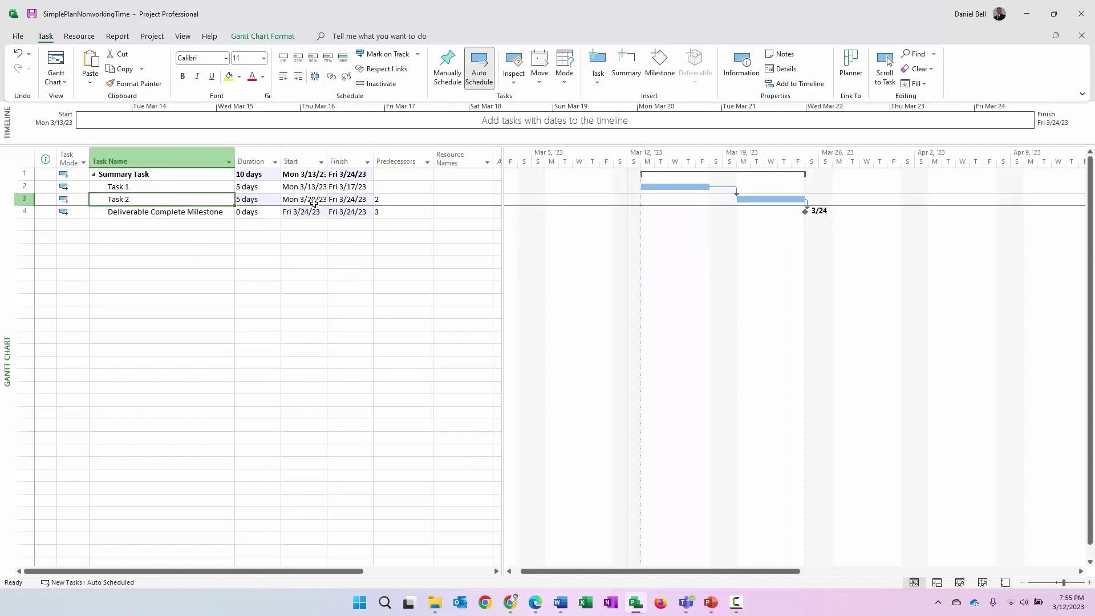
drag(326, 162, 401, 156)
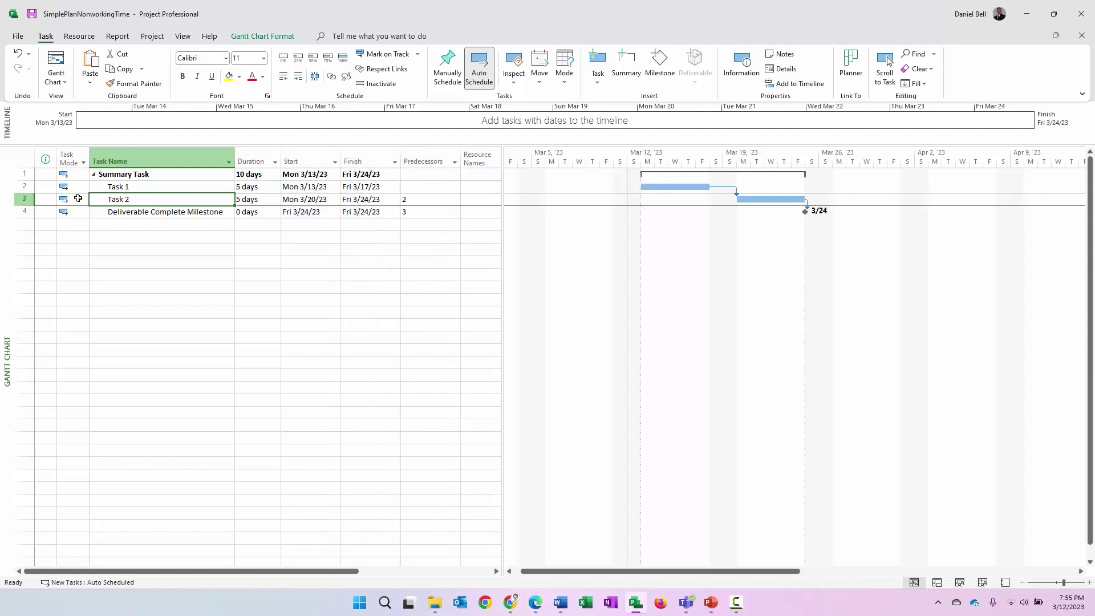
click(25, 199)
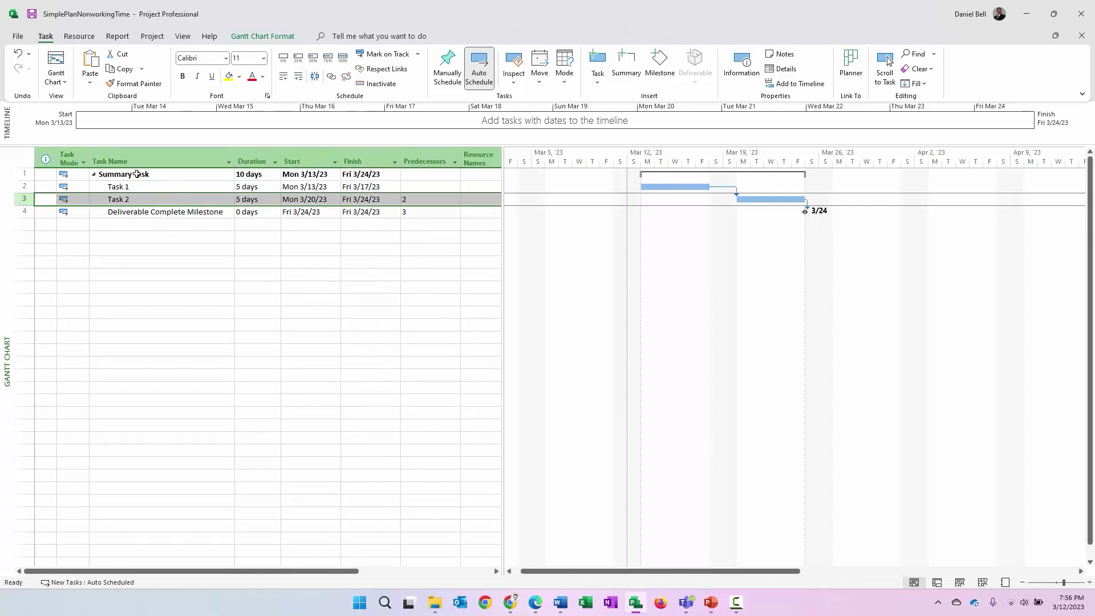
Step: Assign the third resource to Task 2, shifting it to Thu 3/23/23–Wed 3/29/23
click(79, 36)
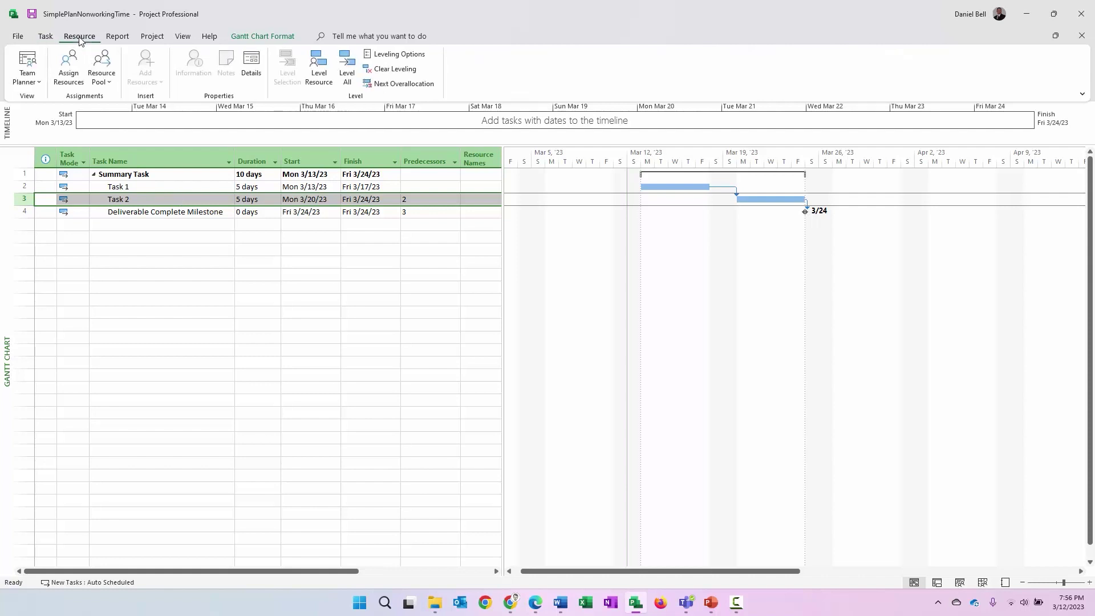
click(69, 63)
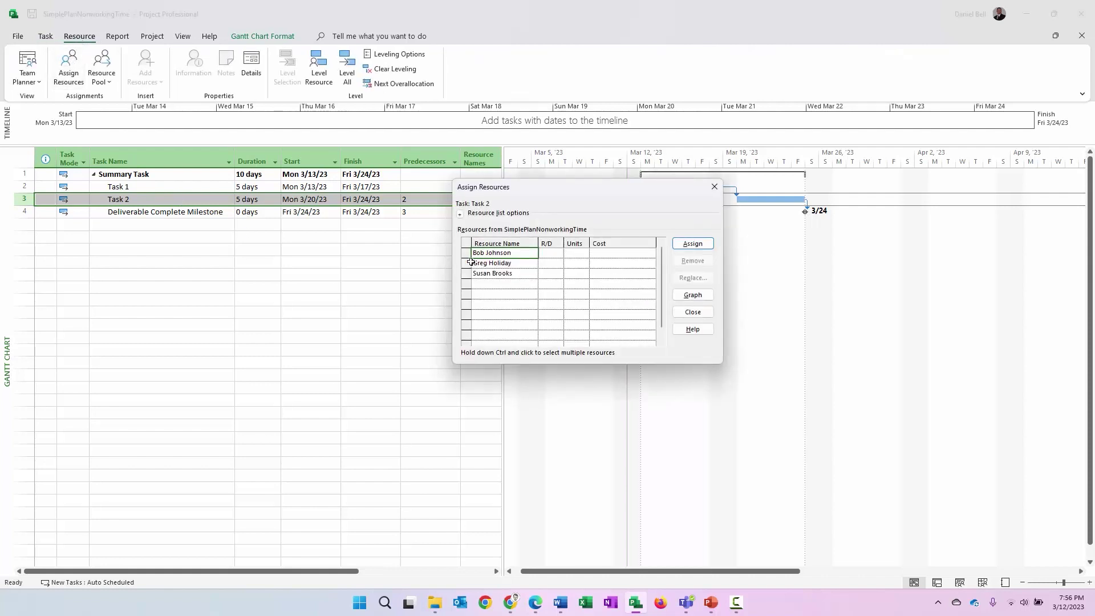
click(481, 272)
click(686, 244)
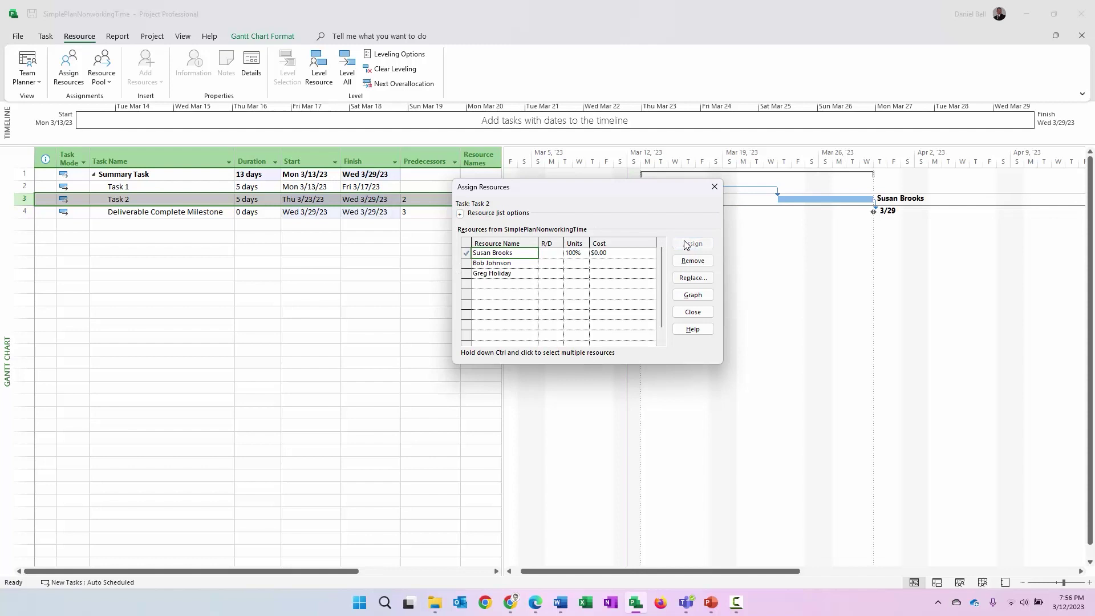
click(693, 312)
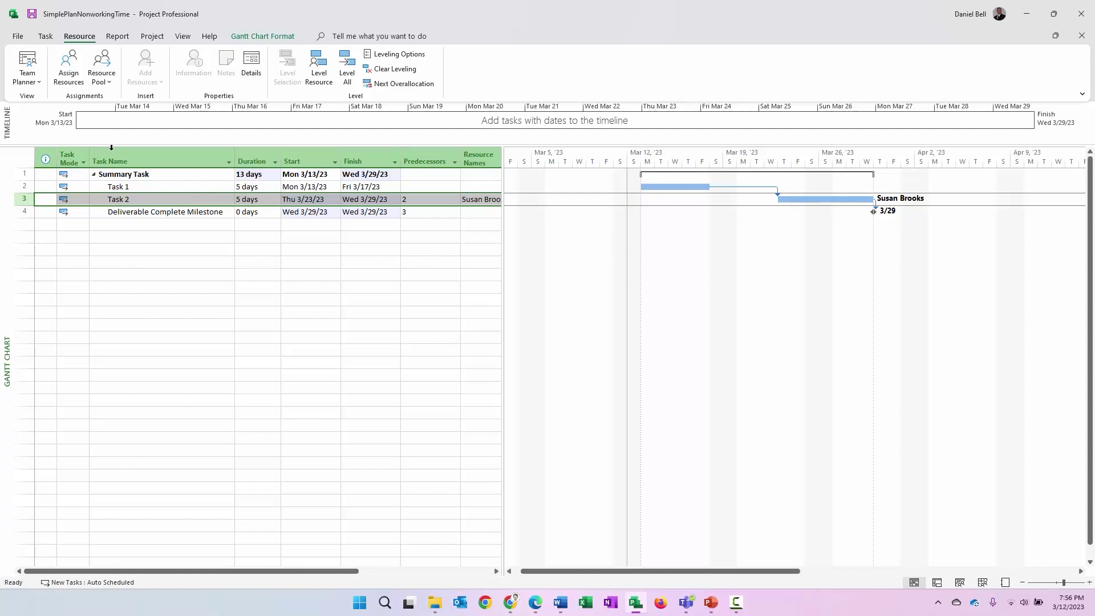
Step: Switch to the Resource Usage view and scroll the timescale to the week of Mar 19
click(182, 37)
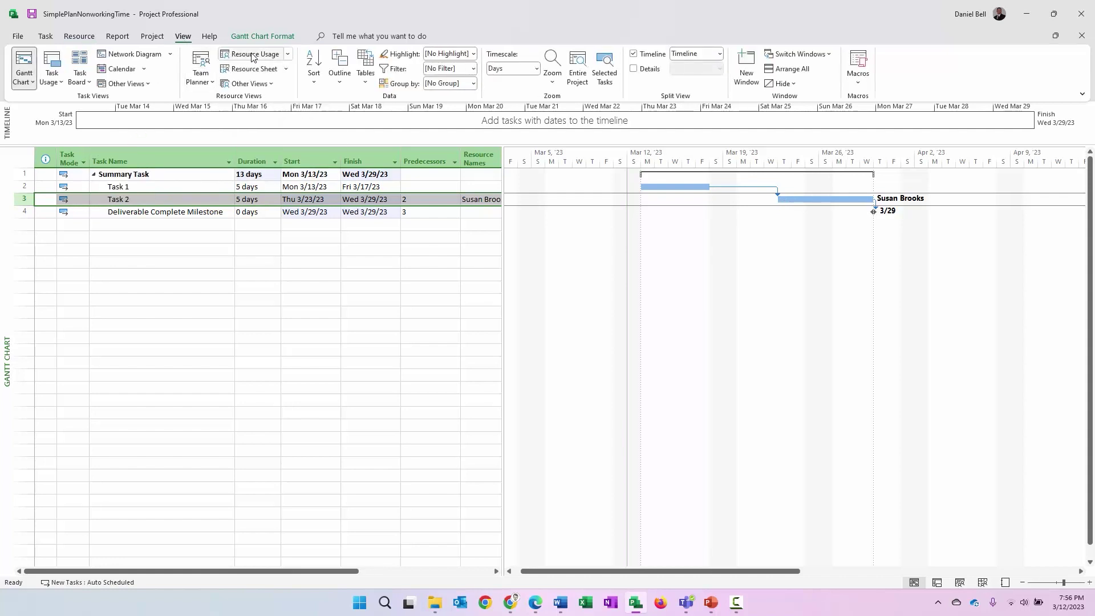
click(252, 55)
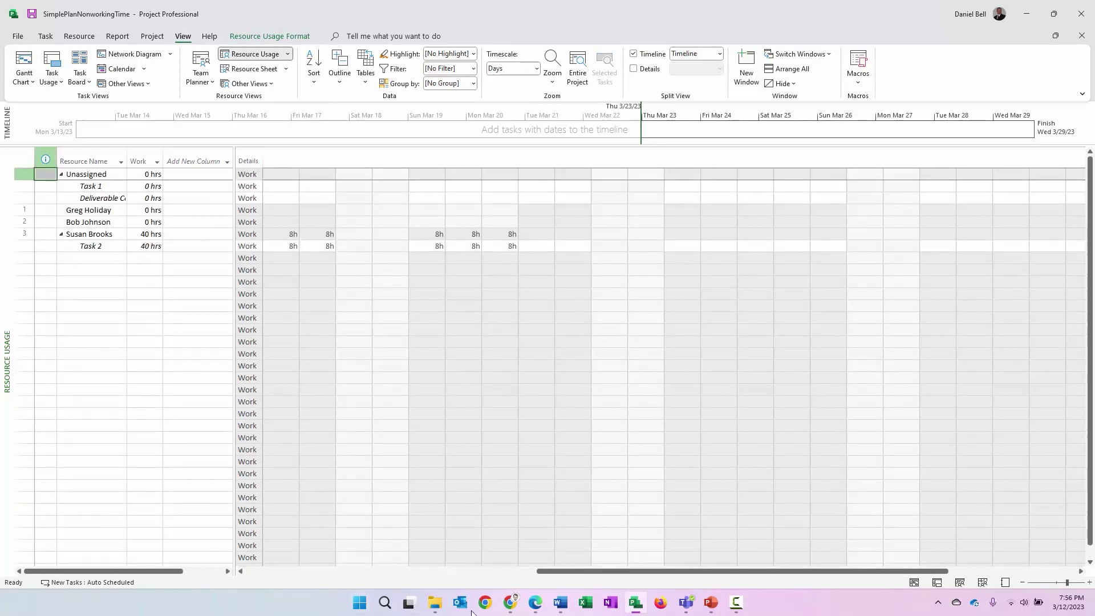
drag(563, 573, 438, 582)
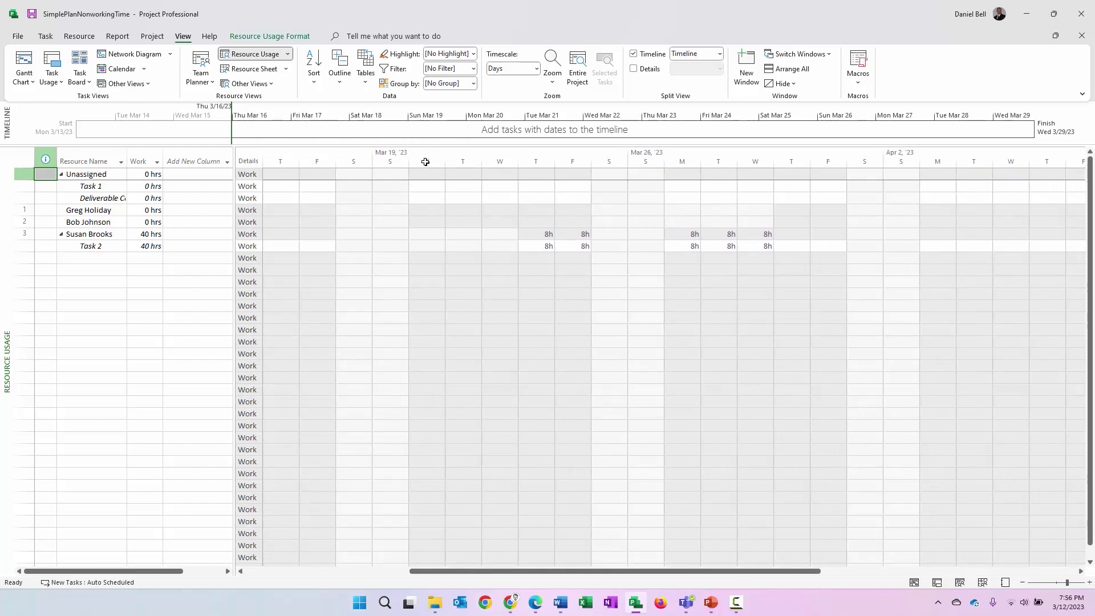
Step: Inspect Task 2's cells: no work Mon–Wed Mar 20–22, 8h on Thu Mar 23 and Fri Mar 24
click(428, 245)
click(453, 245)
click(497, 245)
click(433, 249)
click(542, 248)
click(569, 249)
drag(439, 247, 493, 246)
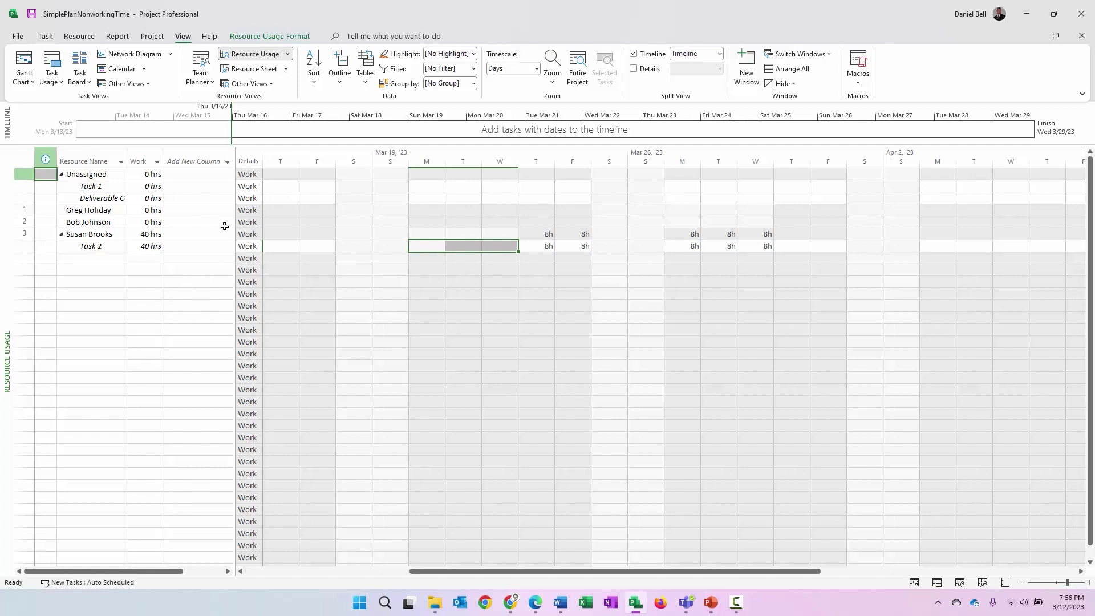
Step: Back in the Gantt chart, add Task2 in row 5 starting Mon 7/3/23
click(26, 61)
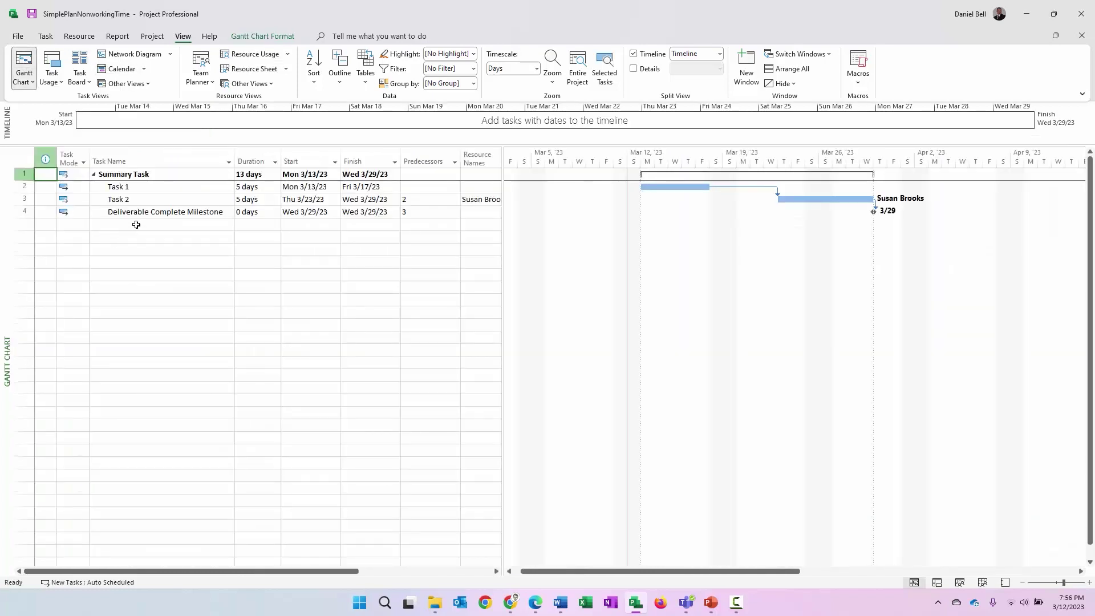
click(136, 225)
text(Task2)
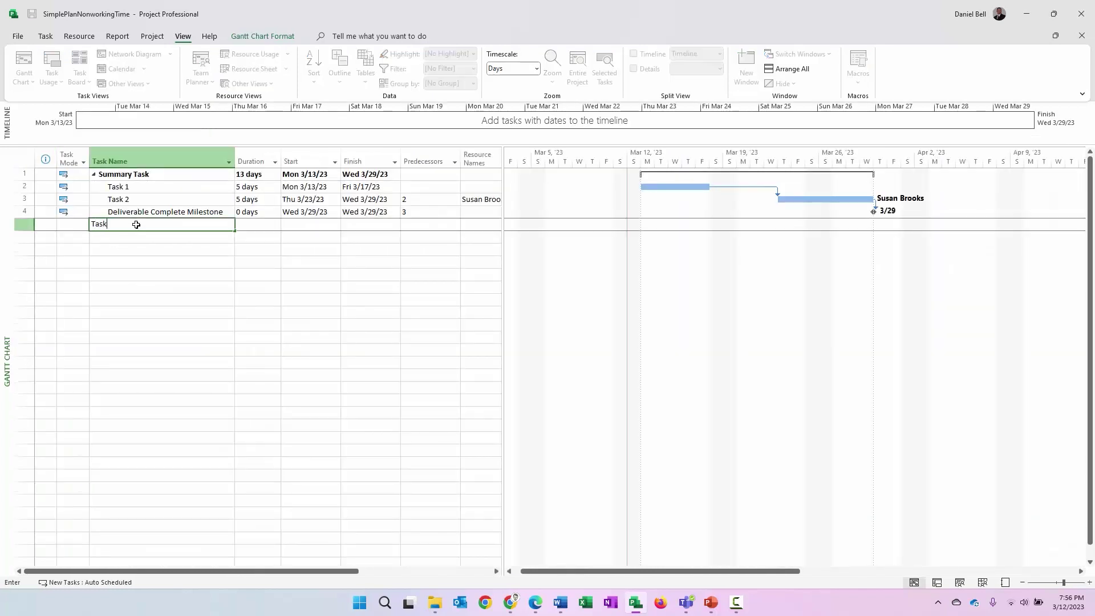
key(Return)
click(246, 225)
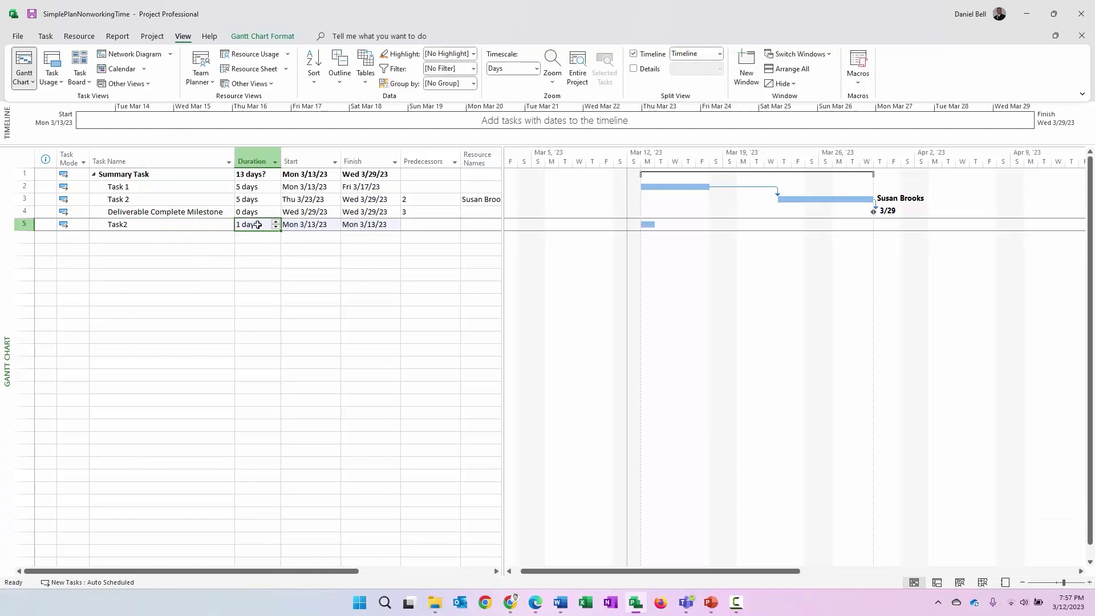
click(323, 226)
click(335, 226)
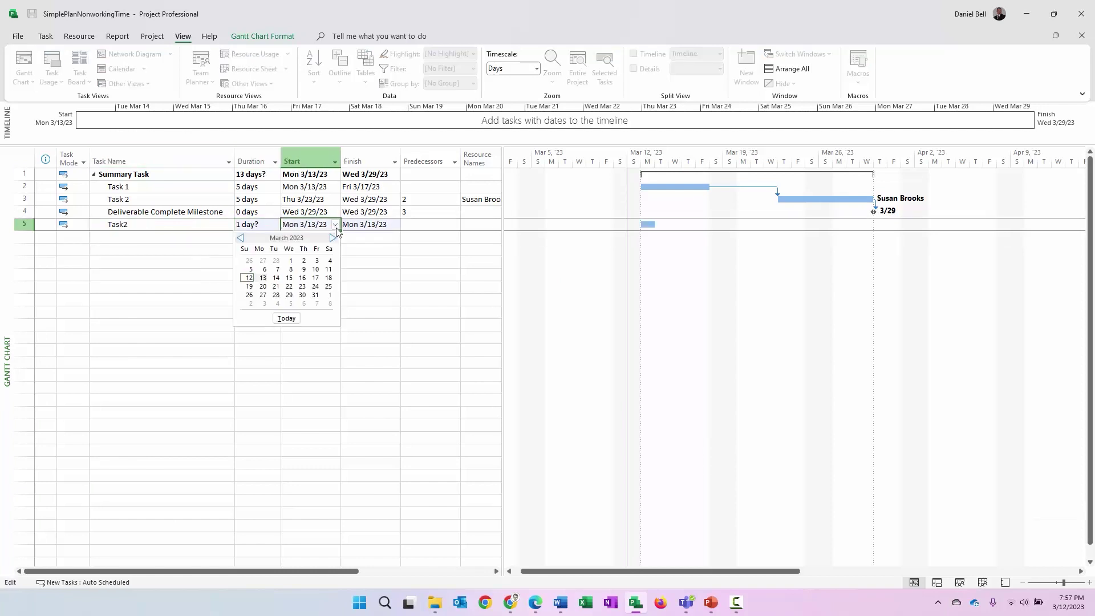
click(332, 239)
click(332, 238)
click(333, 238)
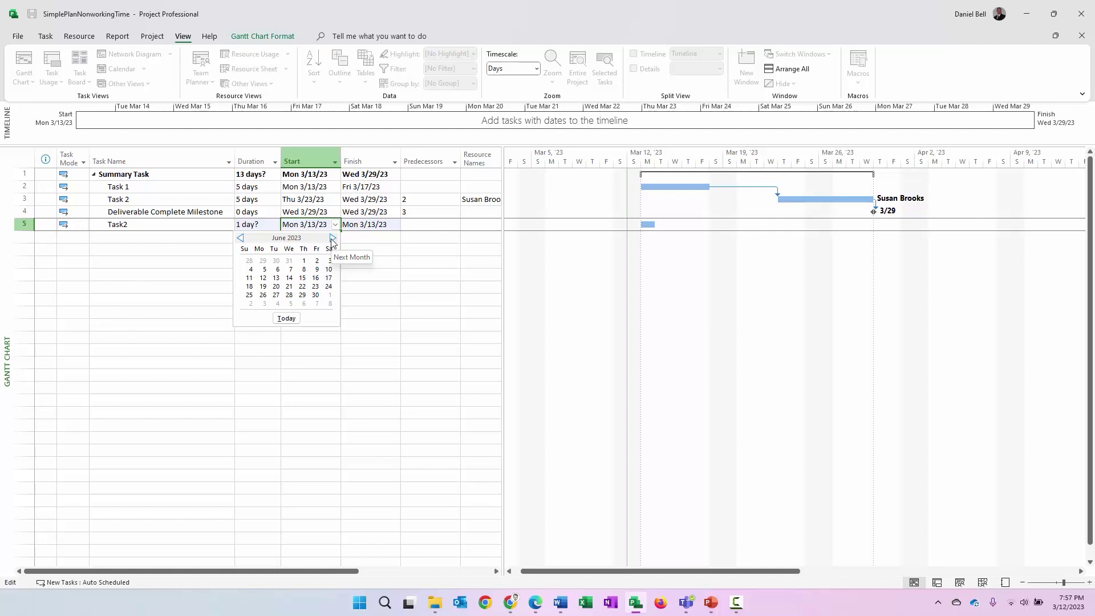
click(332, 238)
click(263, 270)
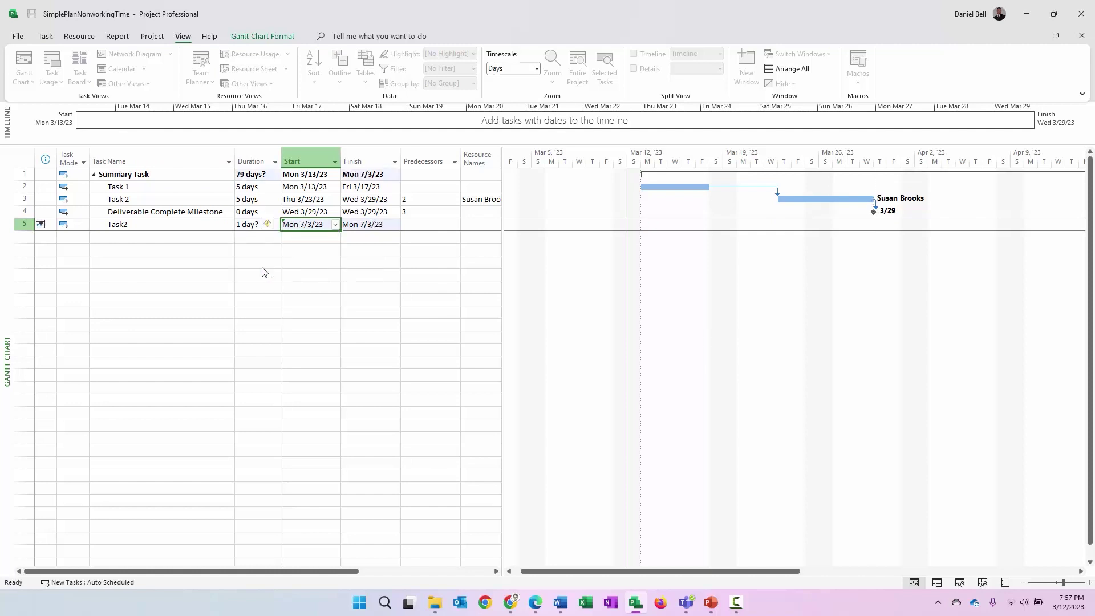
Step: Give Task2 a 5-day duration so it ends Mon 7/10/23
click(196, 227)
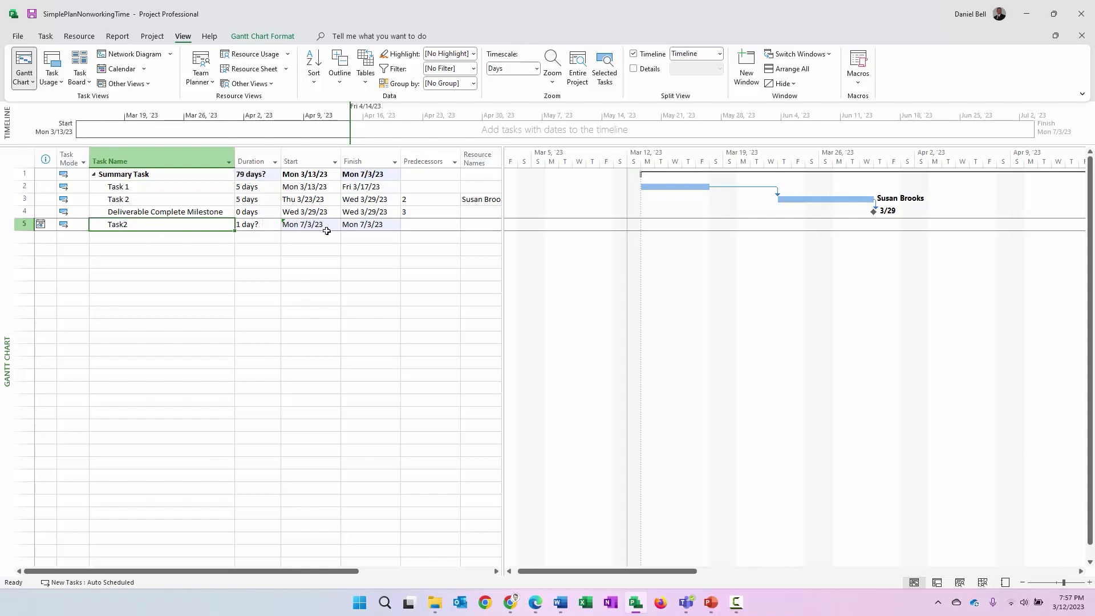
click(190, 239)
click(189, 220)
click(257, 228)
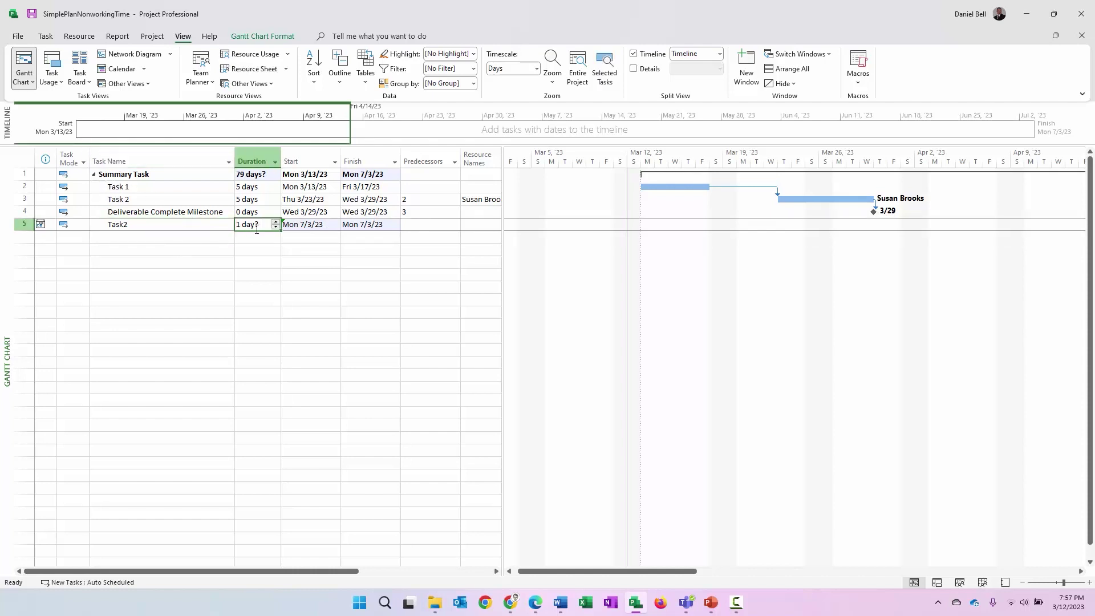
text(5)
key(Return)
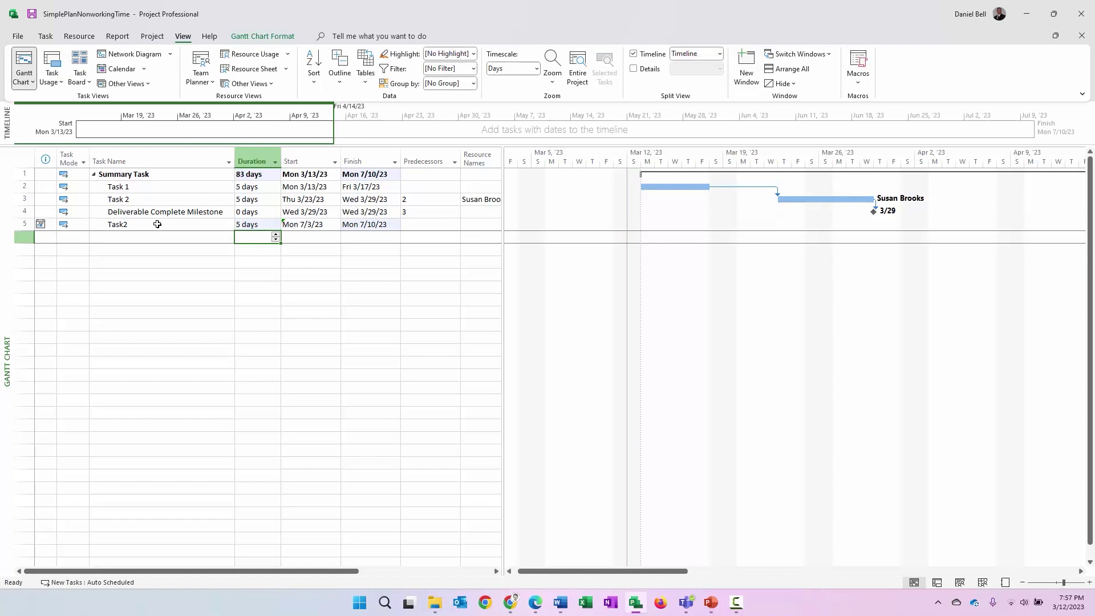
Step: Assign the second resource to Task2
click(156, 223)
click(79, 36)
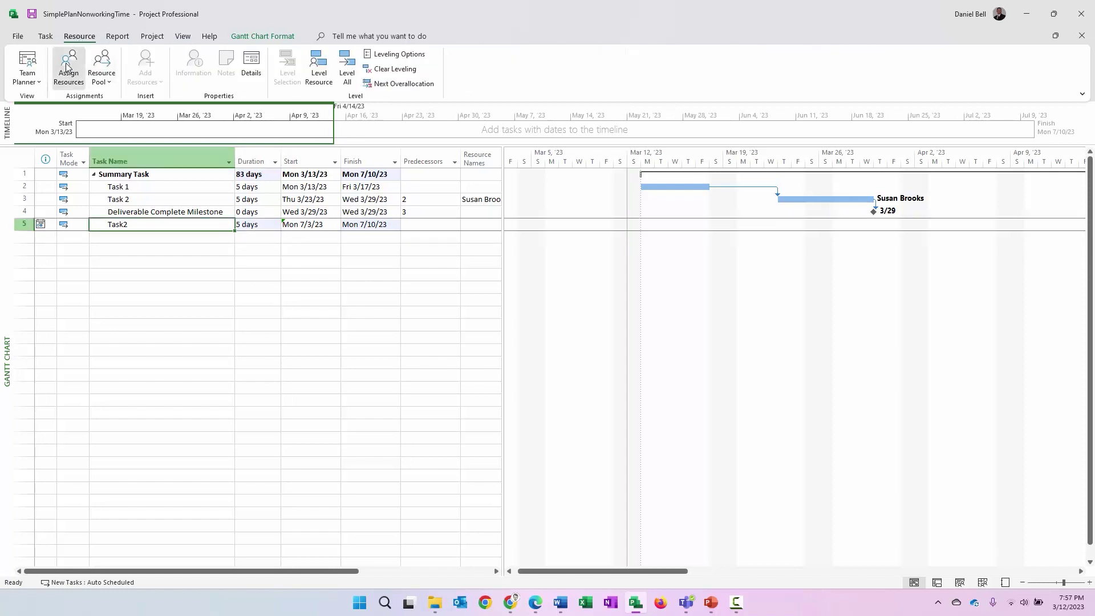
click(69, 67)
click(505, 264)
click(692, 244)
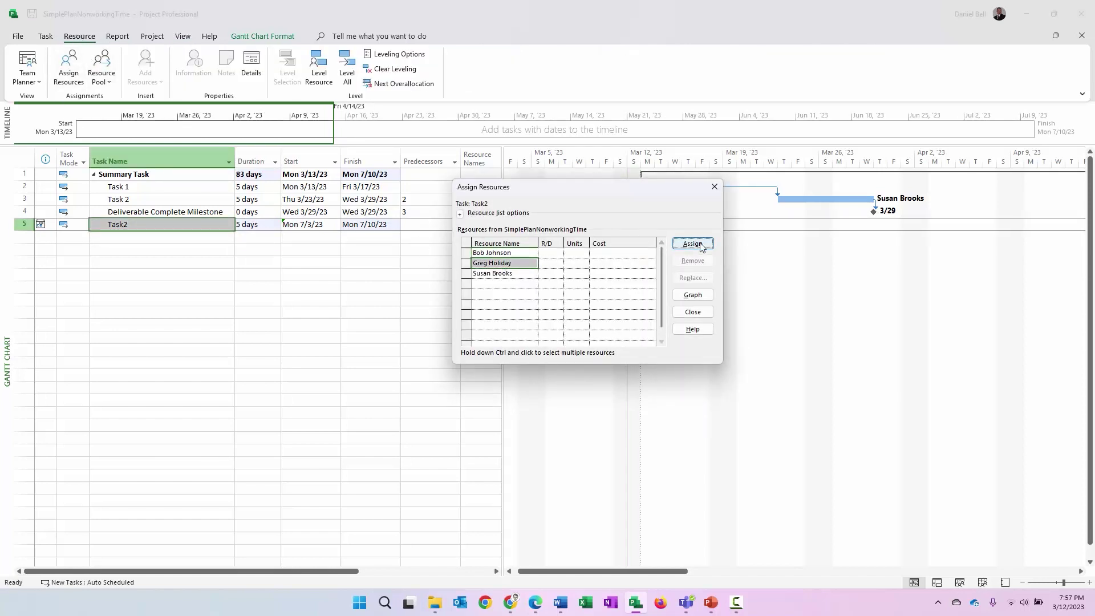
click(692, 312)
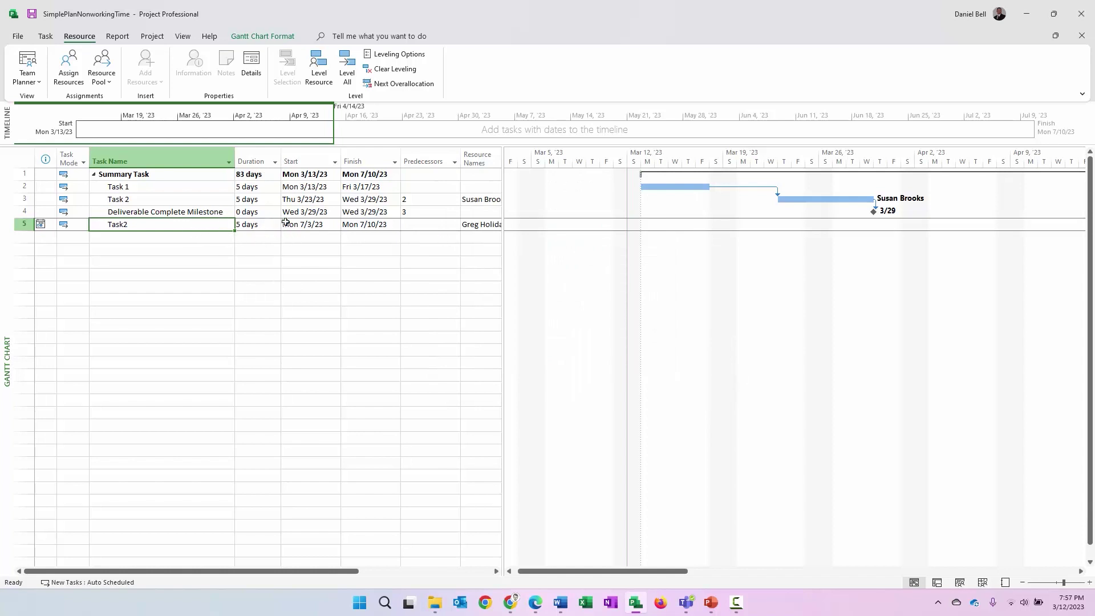
Step: Widen the task table to show full resource names and scroll the chart to Task2's bar
drag(502, 225, 576, 226)
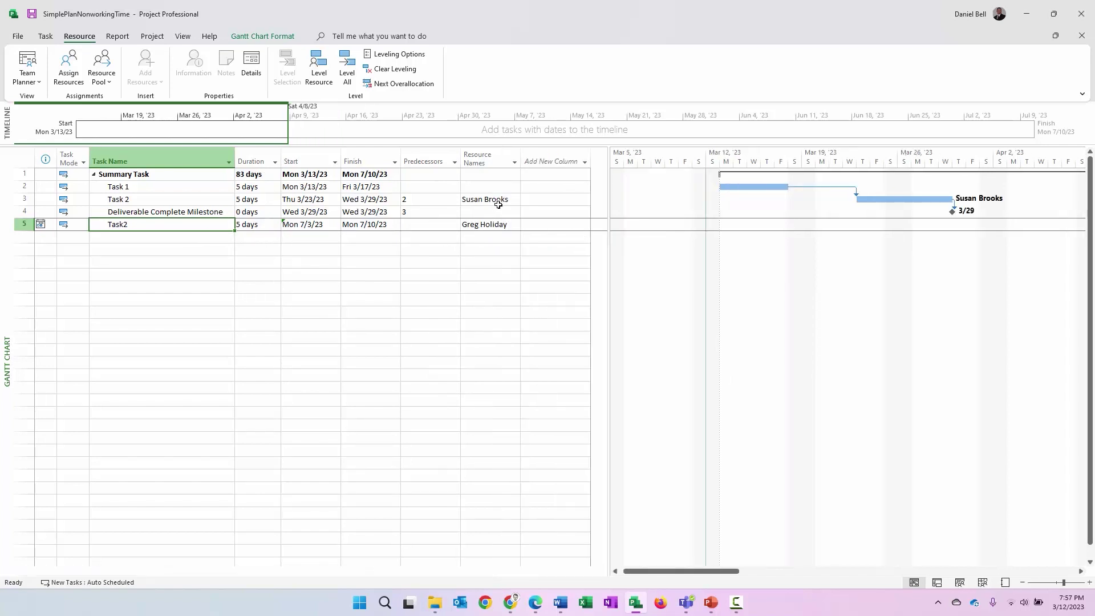
click(244, 224)
key(Left)
click(45, 36)
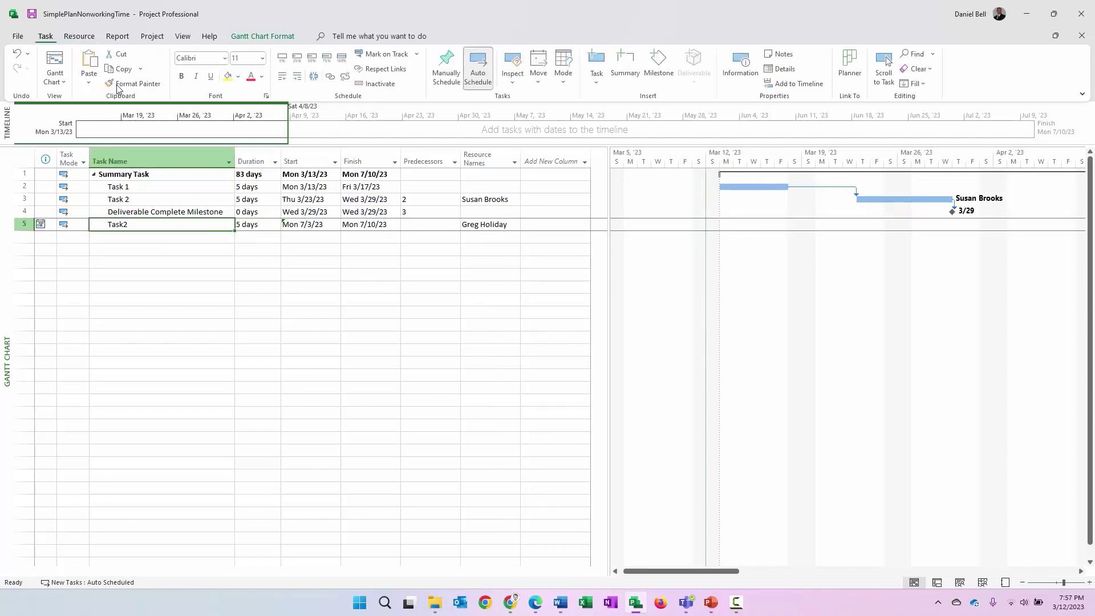
click(884, 63)
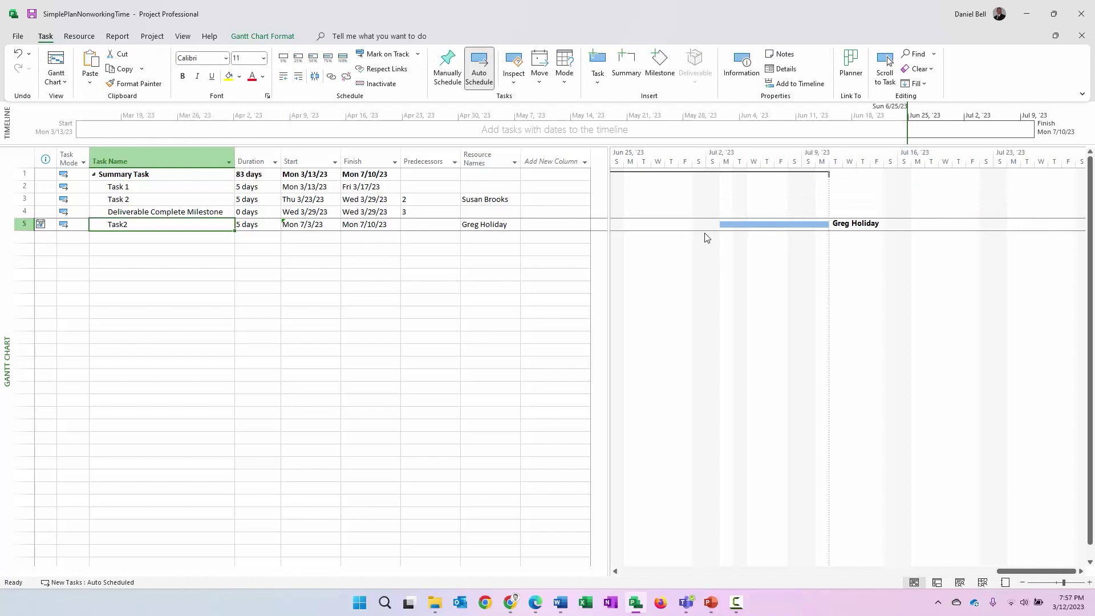
Step: Switch to the Resource Usage view and scroll to Task2's row in early July 2023
click(183, 37)
click(254, 54)
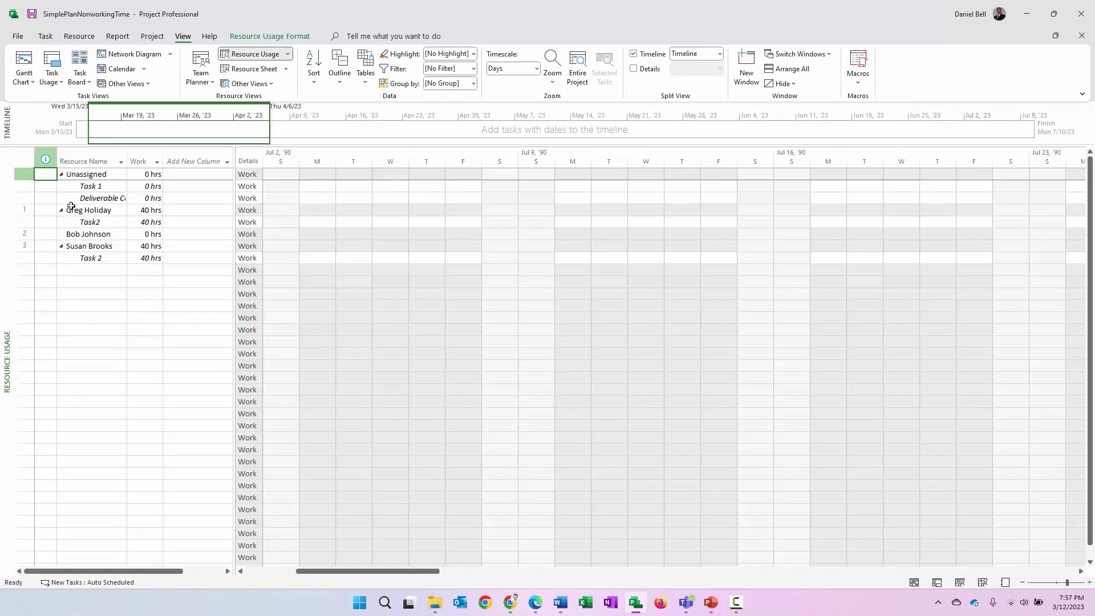
click(72, 209)
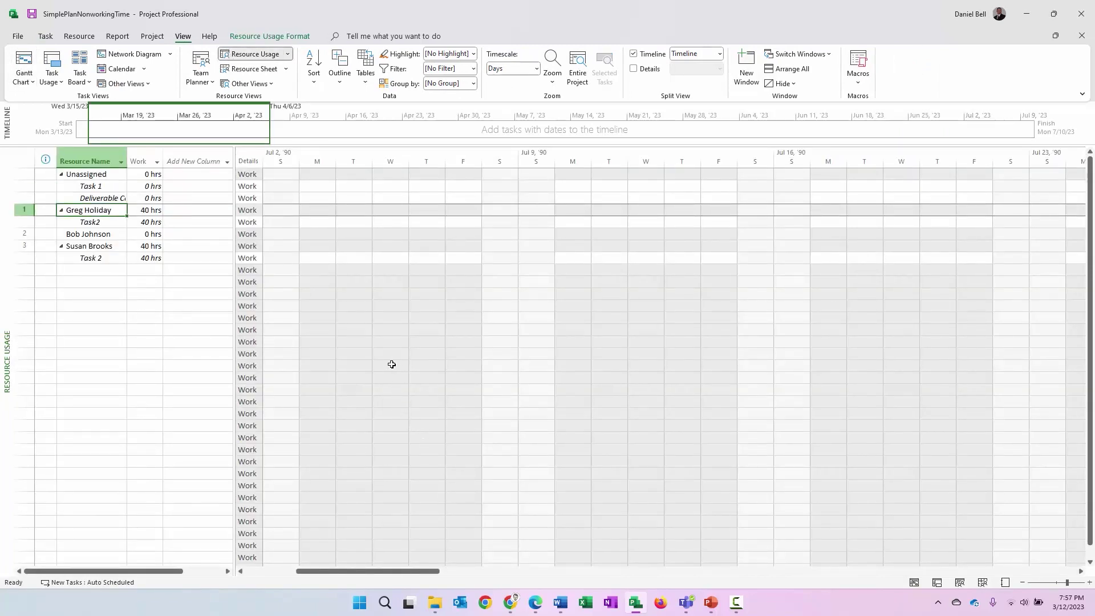
drag(368, 571, 1082, 574)
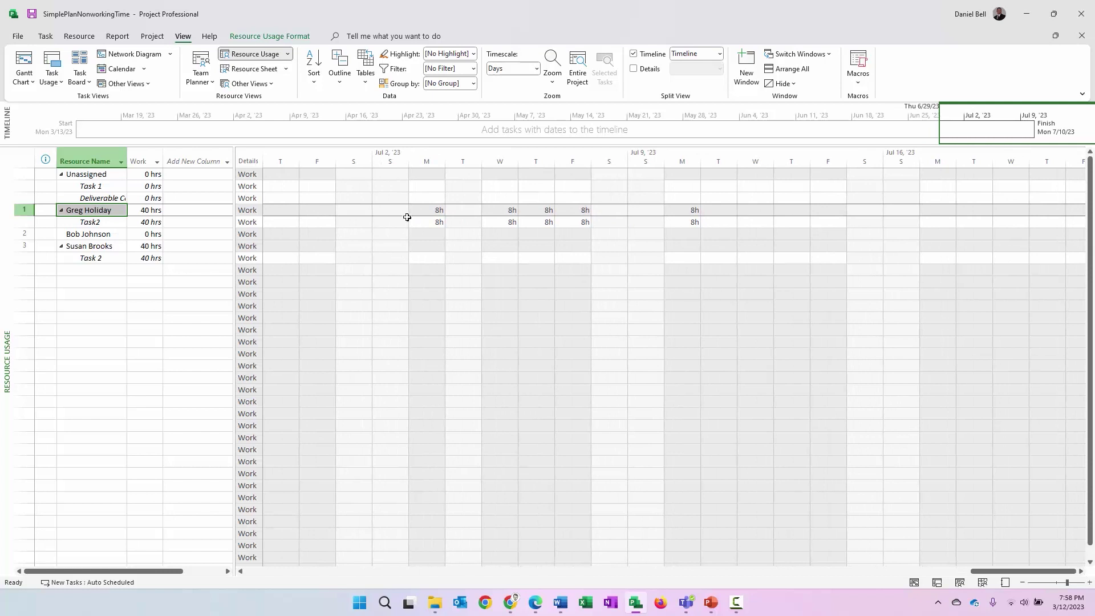
click(105, 224)
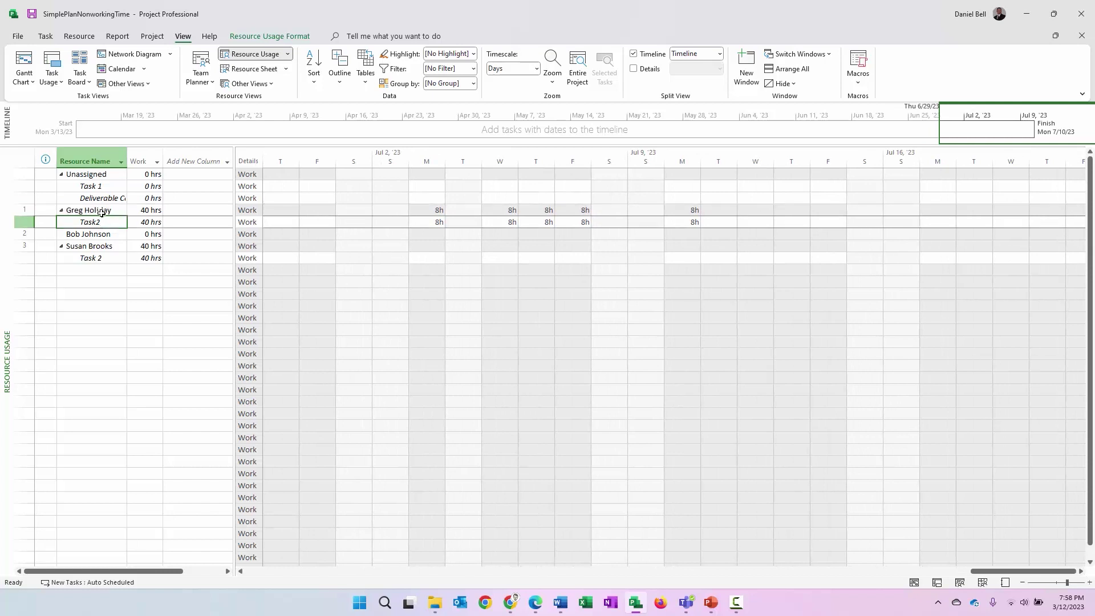
Step: Check Task2's 8h days Jul 3, 5–7 and 10, with Tuesday Jul 4 empty
click(436, 222)
click(465, 220)
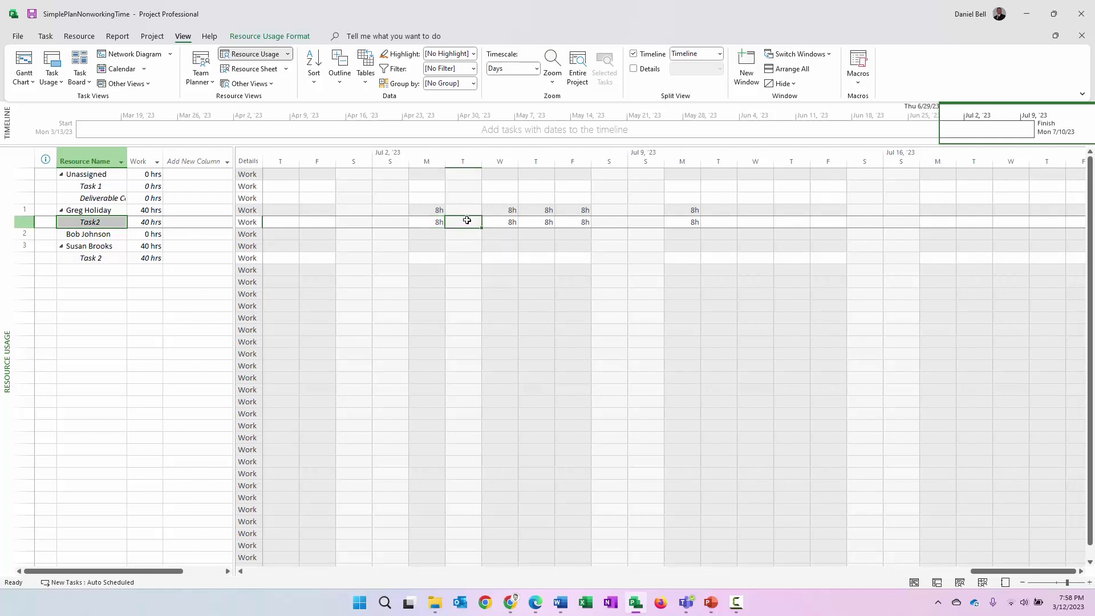
drag(500, 221, 567, 222)
click(688, 222)
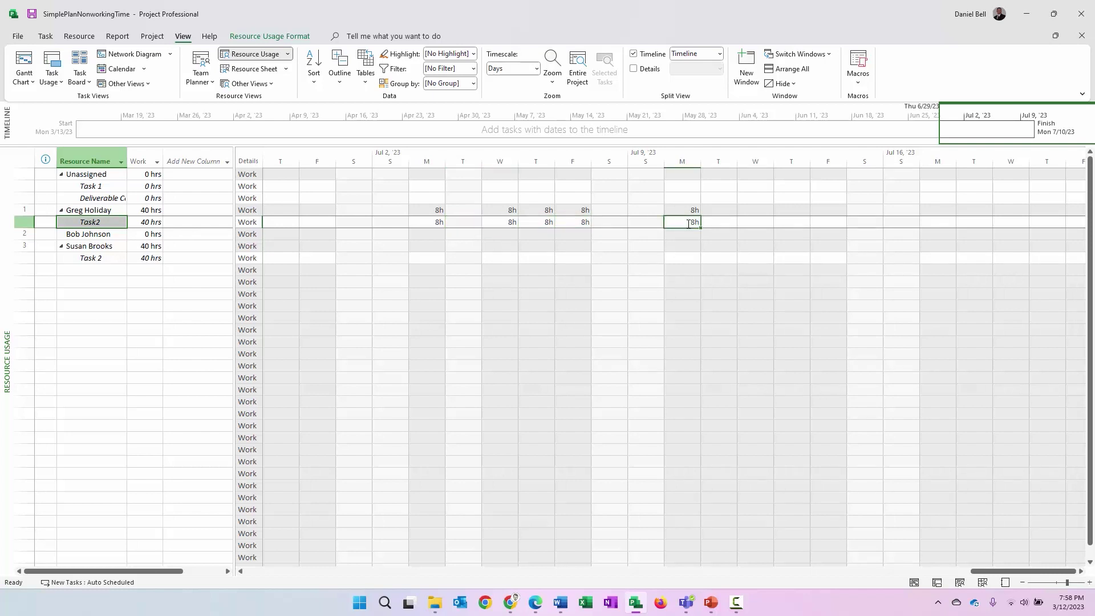